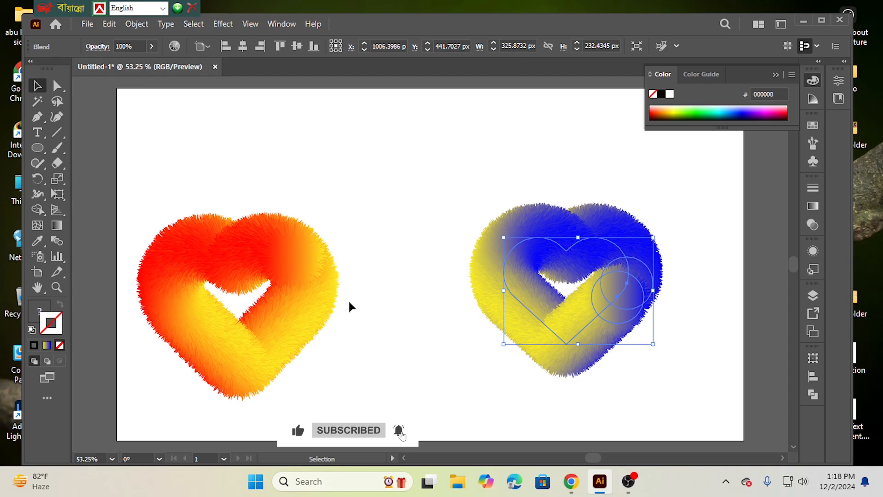
Step: Delete both existing furry heart blends to clear the artboard
left_click_drag(178, 169, 596, 350)
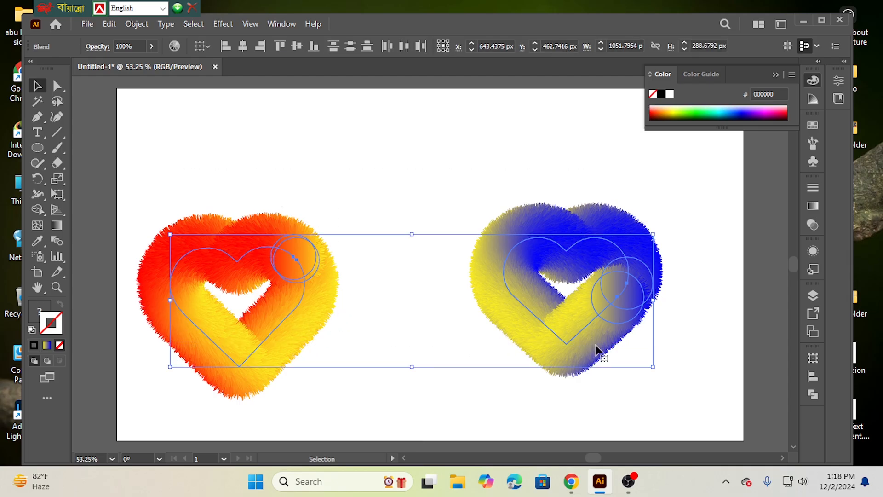
key("Delete")
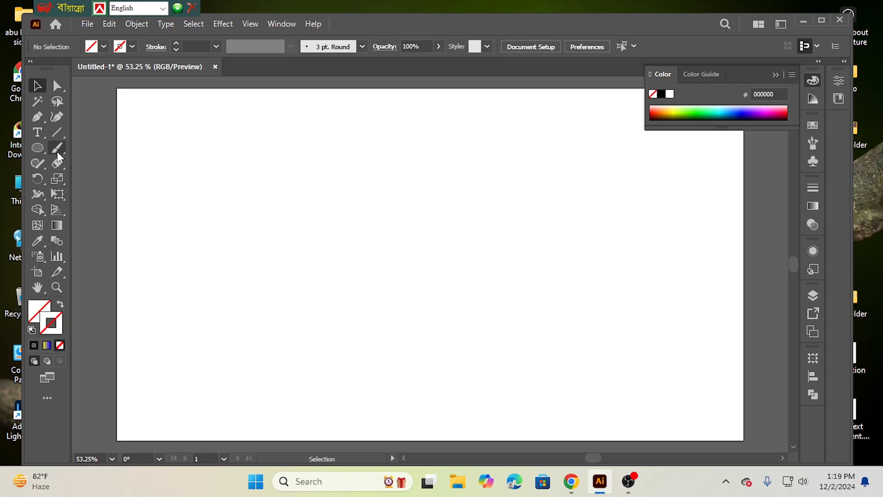
Step: Draw a tall upright rectangle on the artboard's left half and fill it with bright green (00FF00)
left_click(37, 148)
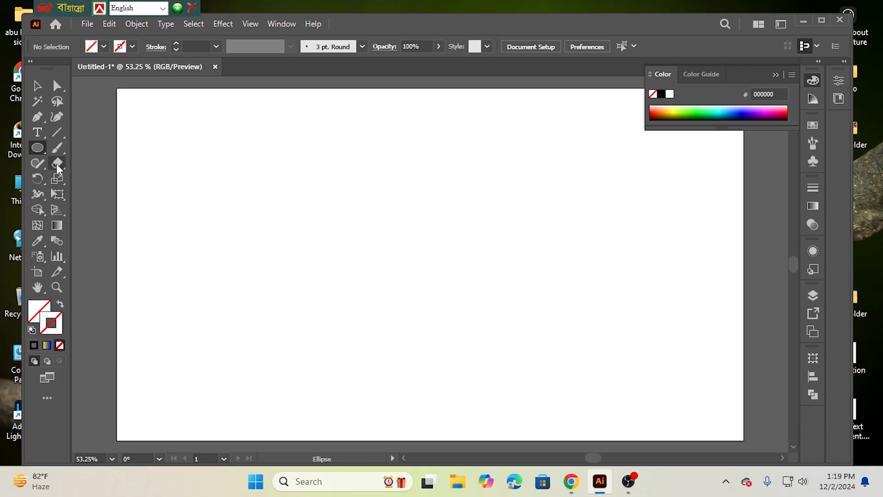
left_click_drag(41, 154, 99, 148)
left_click_drag(242, 179, 311, 304)
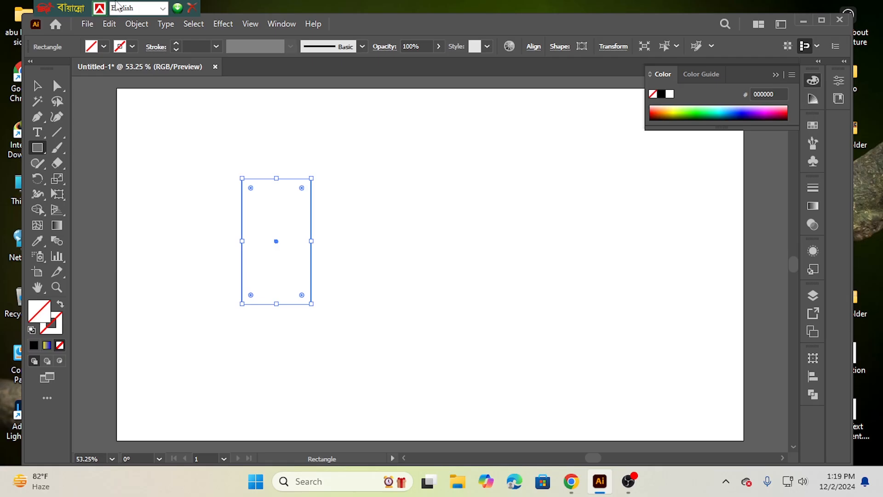
left_click(104, 46)
left_click(62, 69)
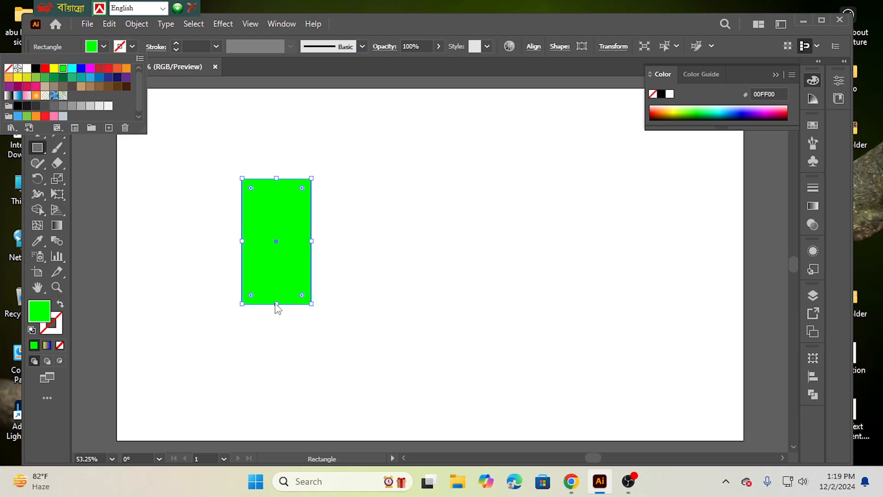
left_click(104, 49)
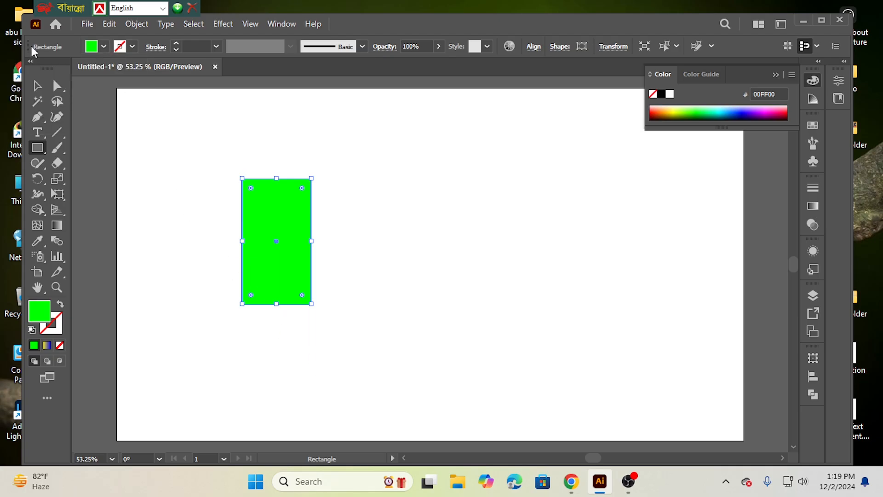
Step: Lengthen the green rectangle slightly downward and fully round its two top corners into a semicircular arch
left_click(38, 86)
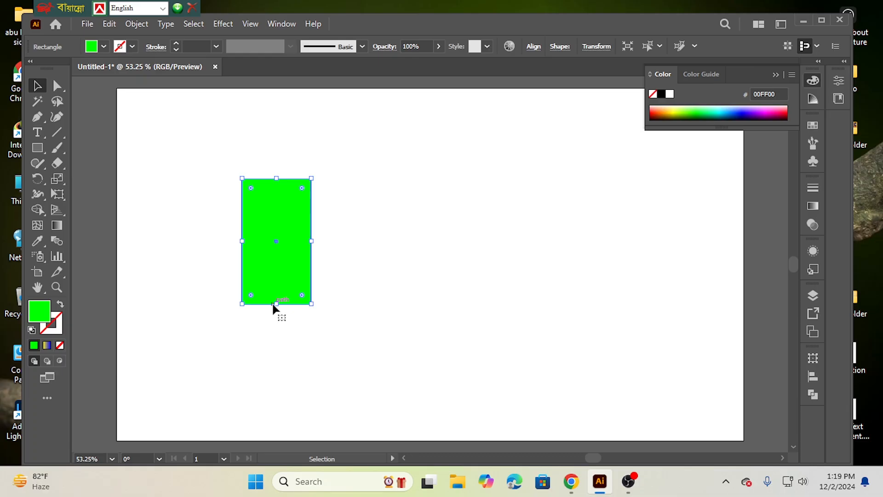
left_click_drag(276, 304, 277, 322)
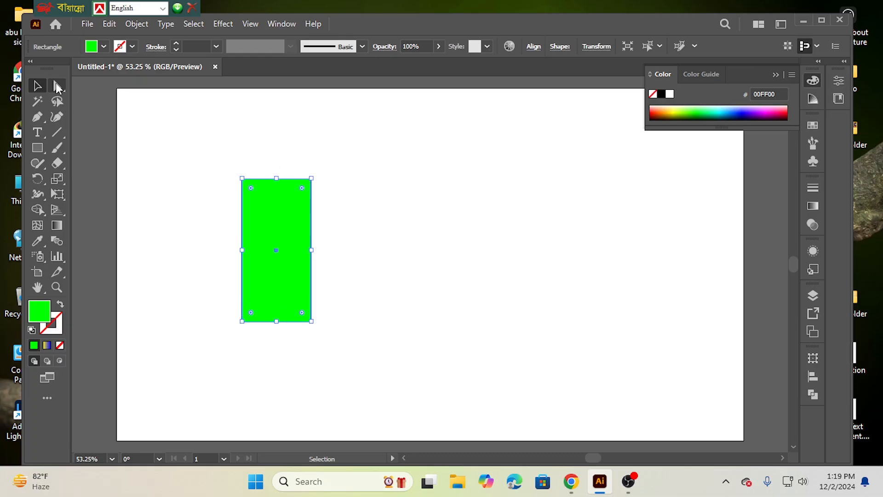
left_click(58, 88)
left_click_drag(208, 157, 339, 225)
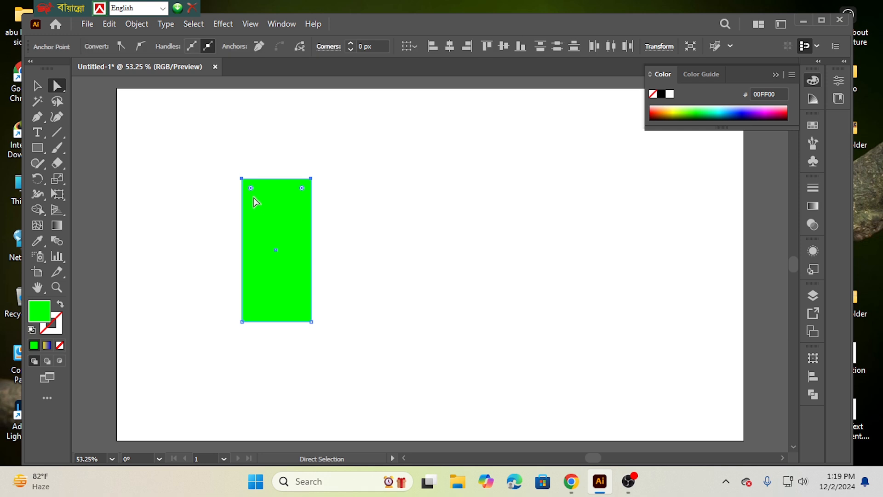
left_click_drag(252, 189, 272, 223)
left_click(199, 236)
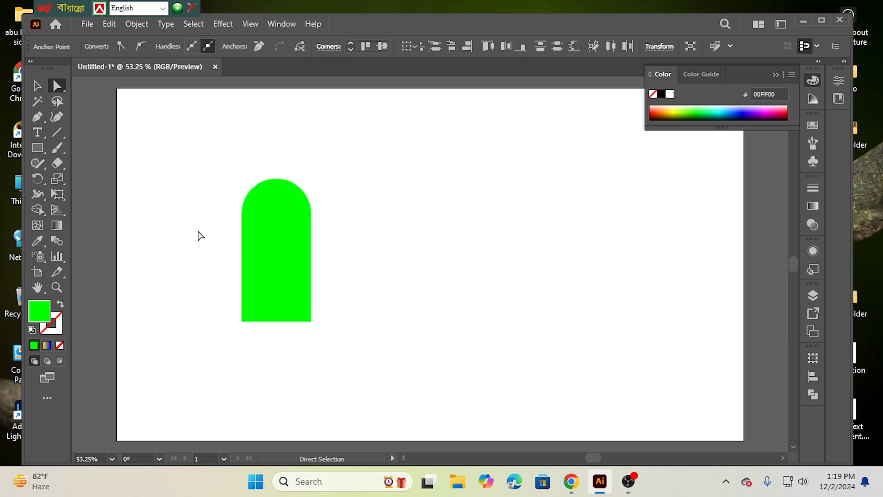
Step: Make a reflected copy of the green arch across the vertical axis (90°)
left_click(292, 256)
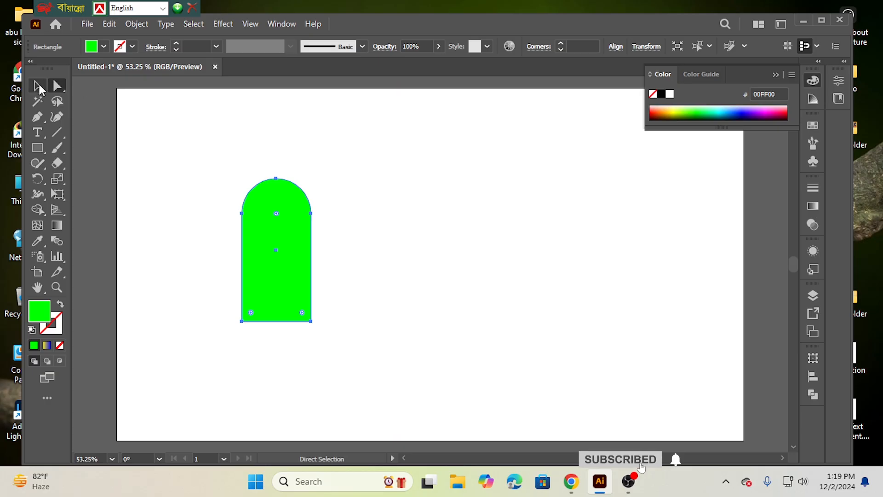
left_click(39, 88)
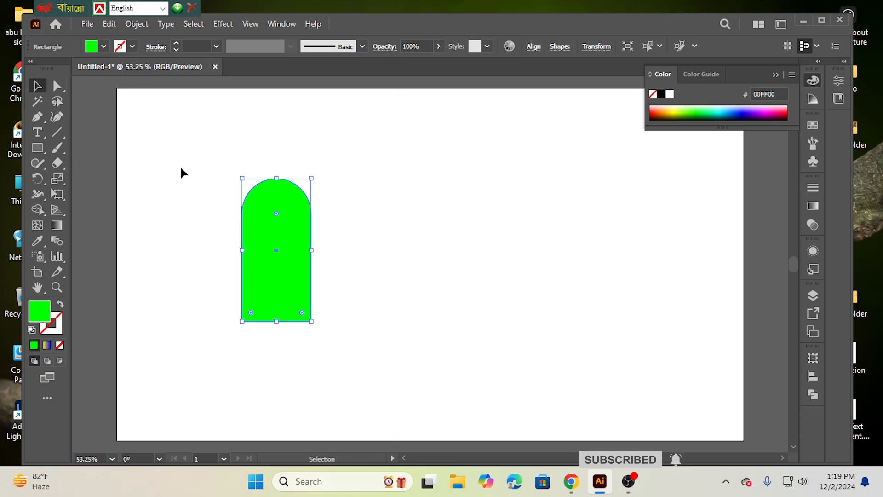
left_click_drag(180, 173, 333, 323)
right_click(275, 235)
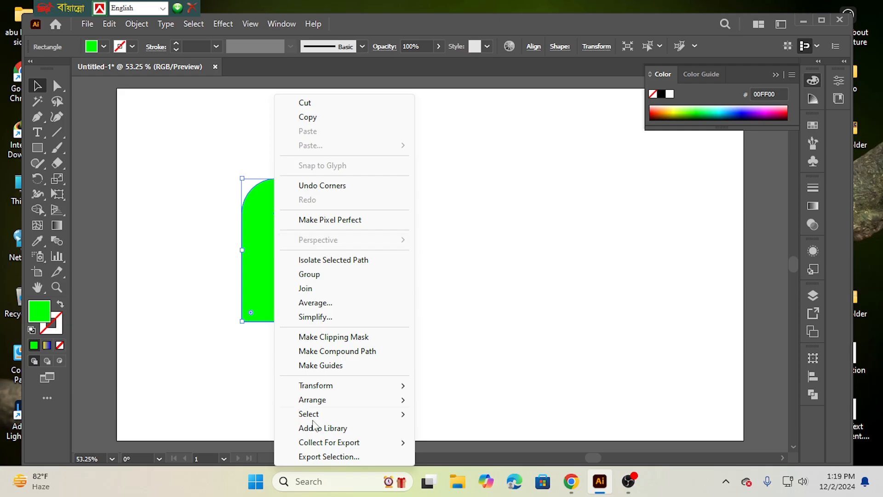
mouse_move(326, 390)
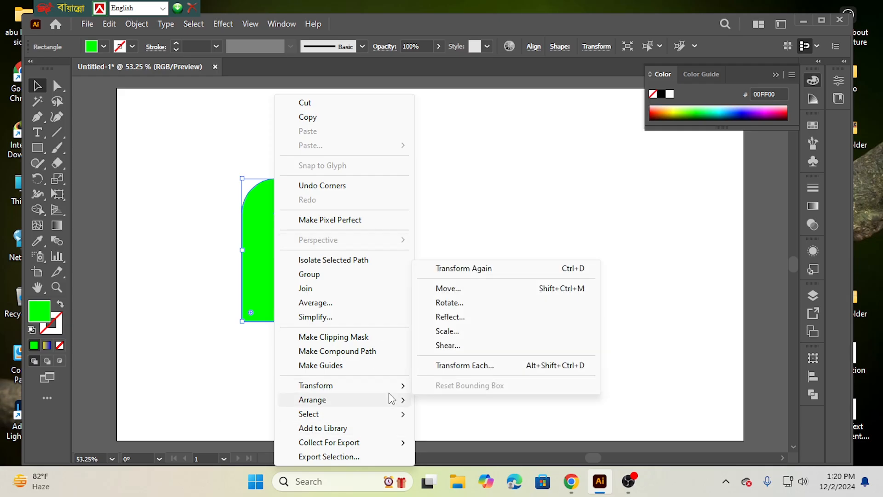
left_click(457, 317)
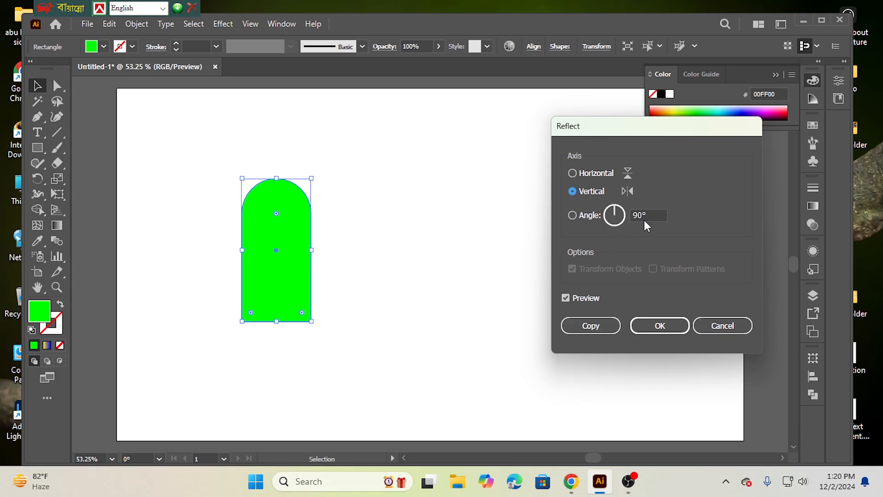
left_click(591, 326)
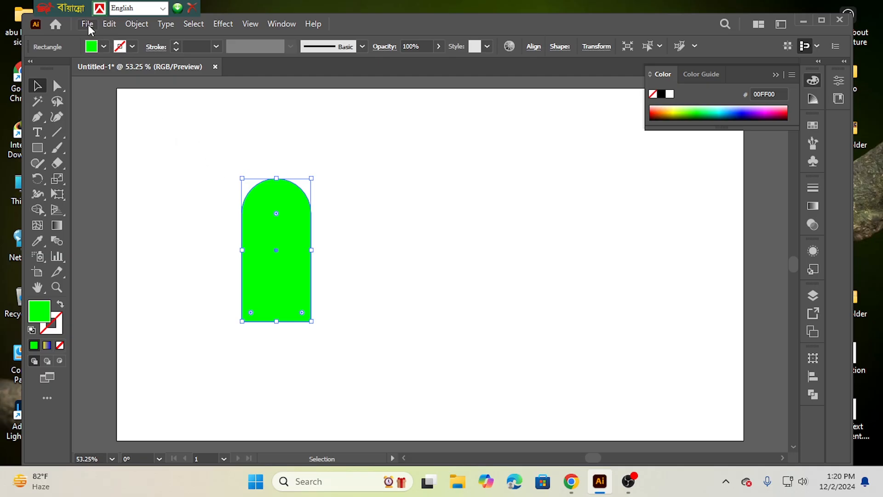
Step: Move the two stacked arches apart side by side and delete the right-hand one
left_click(109, 25)
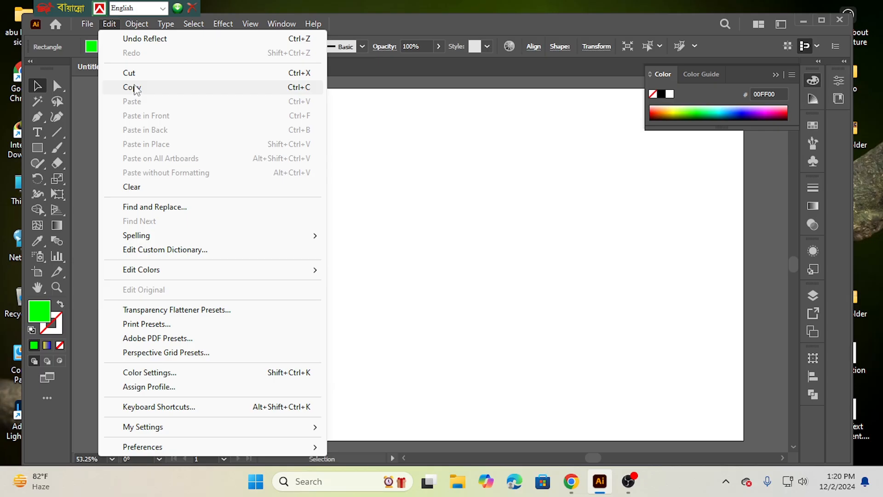
left_click(395, 146)
left_click(393, 142)
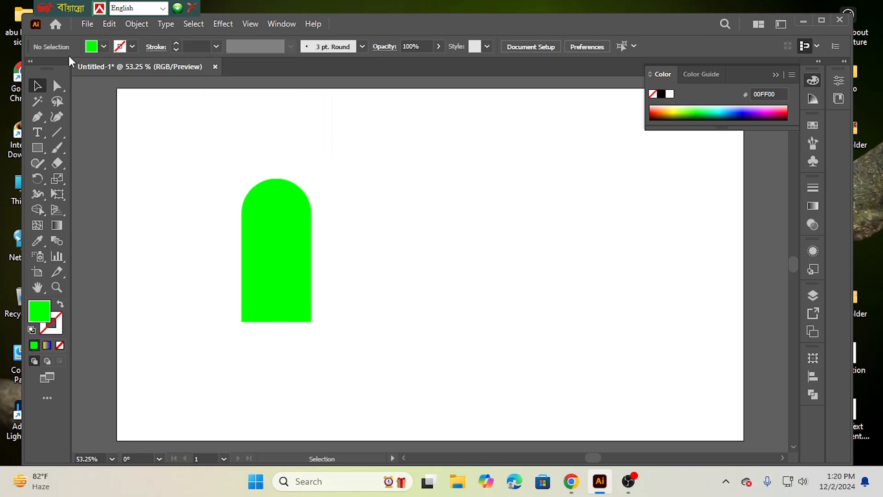
left_click_drag(199, 189, 385, 243)
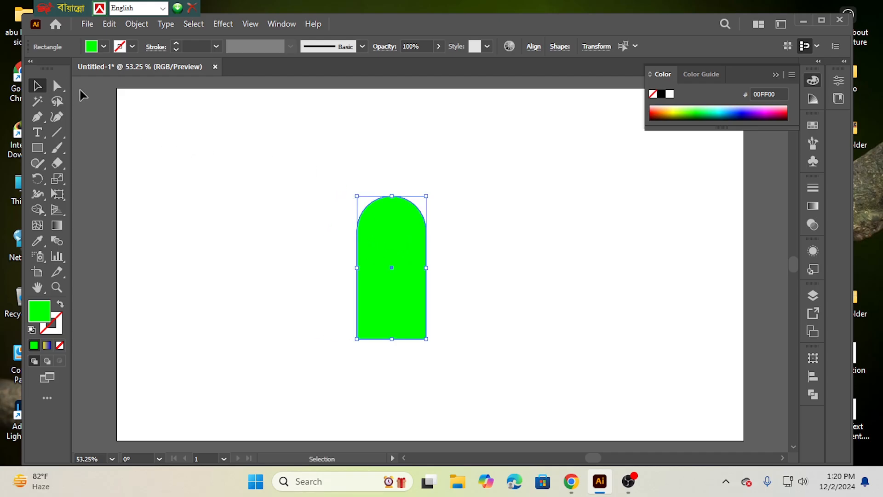
left_click(317, 237)
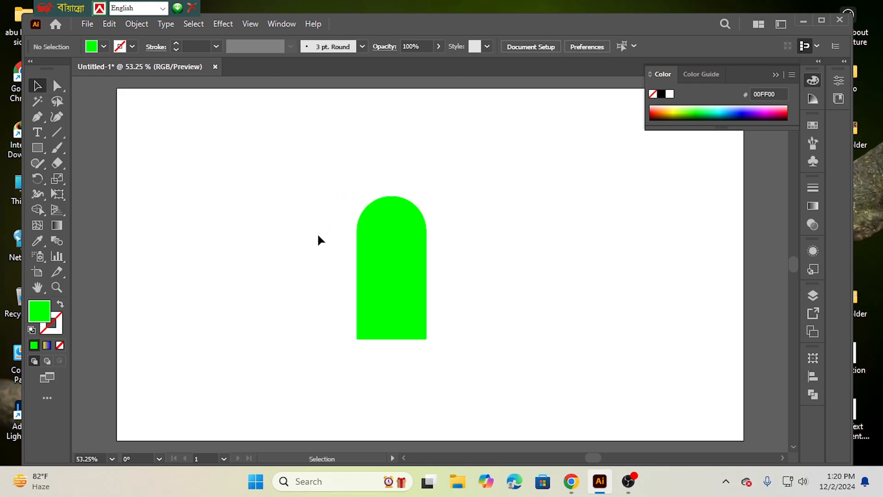
left_click(401, 248)
left_click_drag(401, 247, 302, 243, "alt")
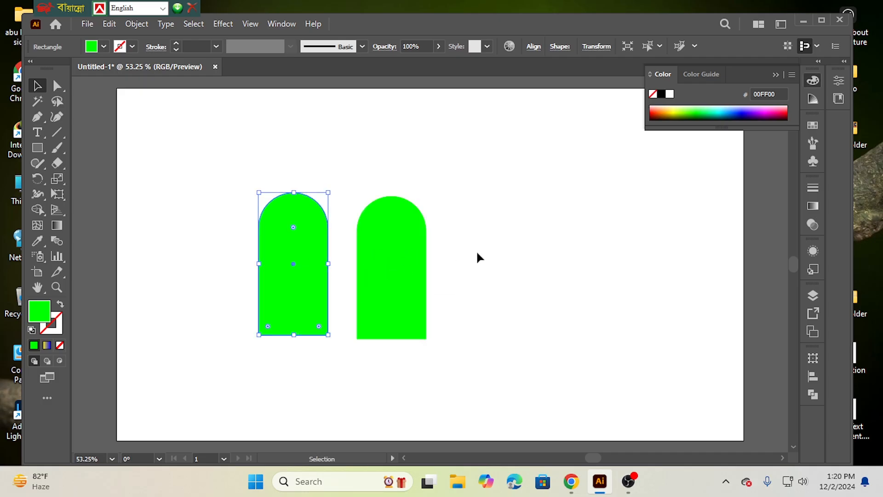
left_click_drag(467, 216, 371, 307)
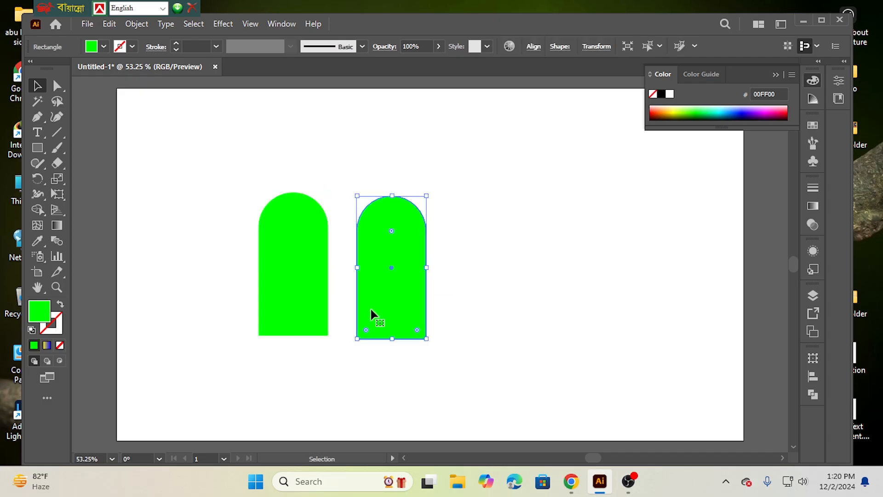
key("Delete")
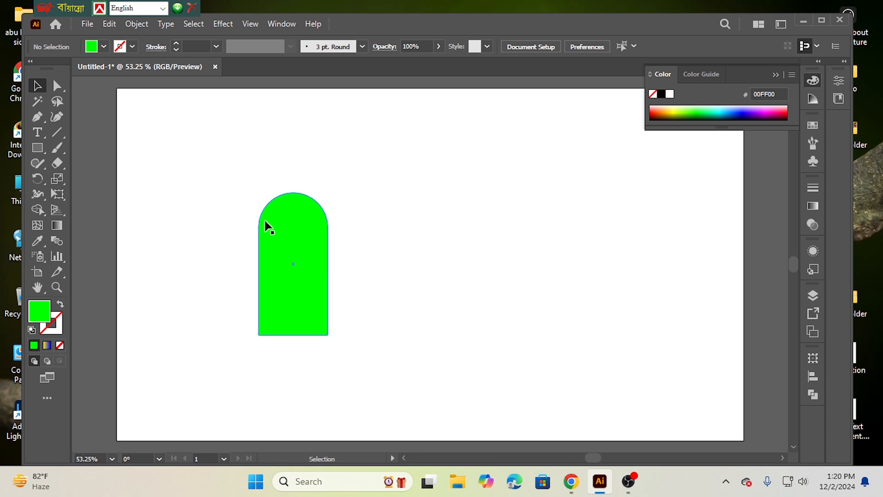
left_click_drag(215, 179, 335, 313)
right_click(310, 255)
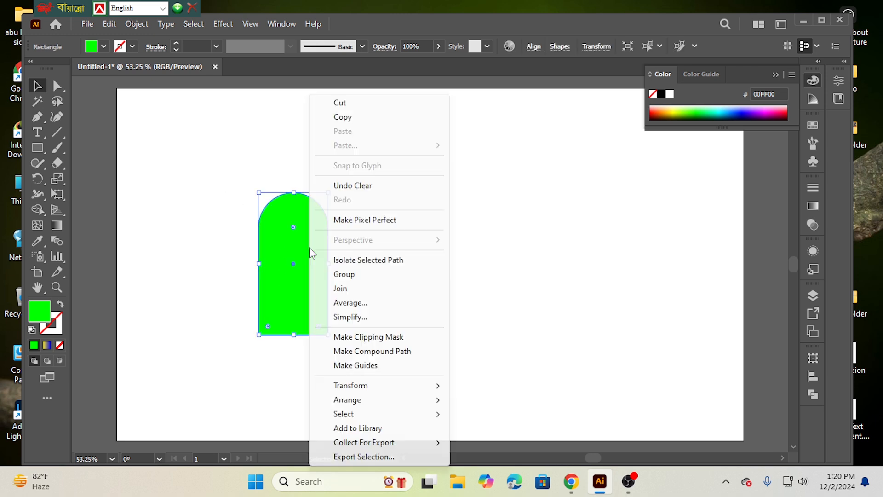
mouse_move(362, 389)
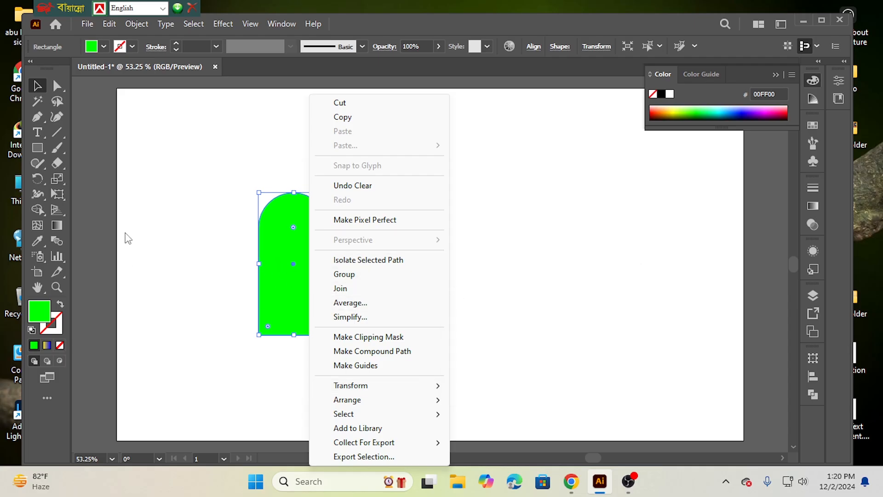
left_click(173, 239)
Step: Create a copy of the green arch rotated by 90° about its center
left_click(57, 85)
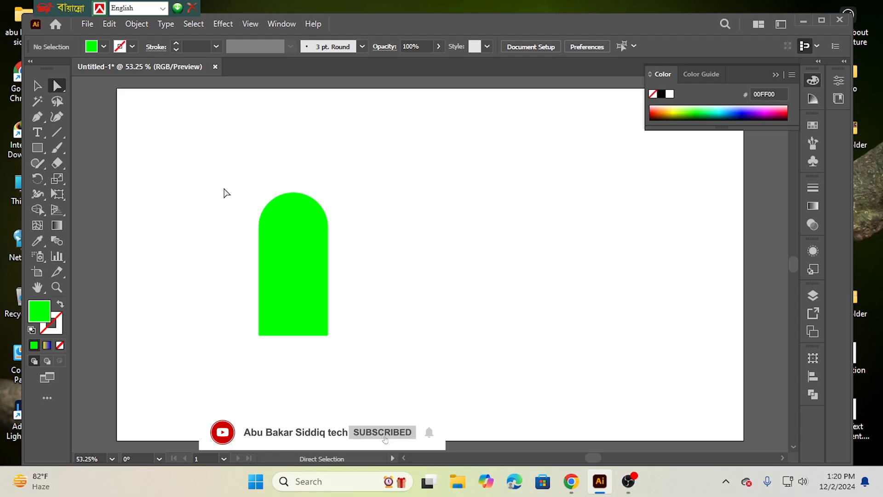
left_click_drag(219, 170, 362, 345)
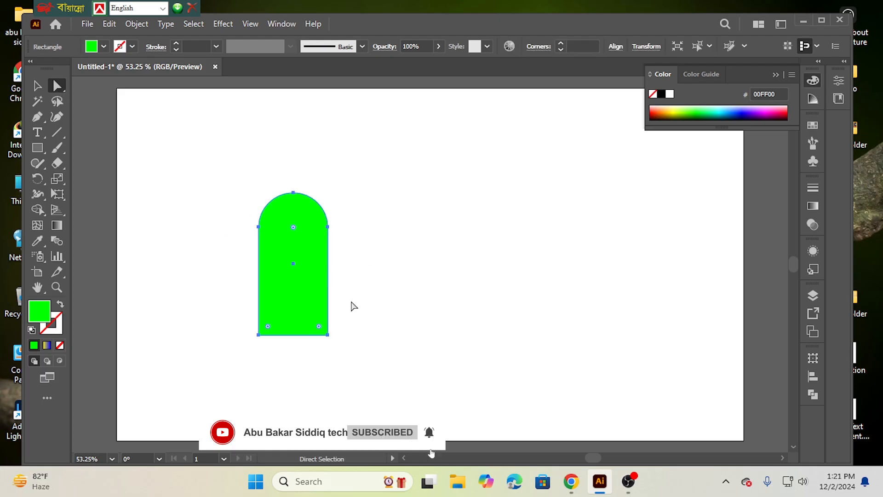
right_click(297, 273)
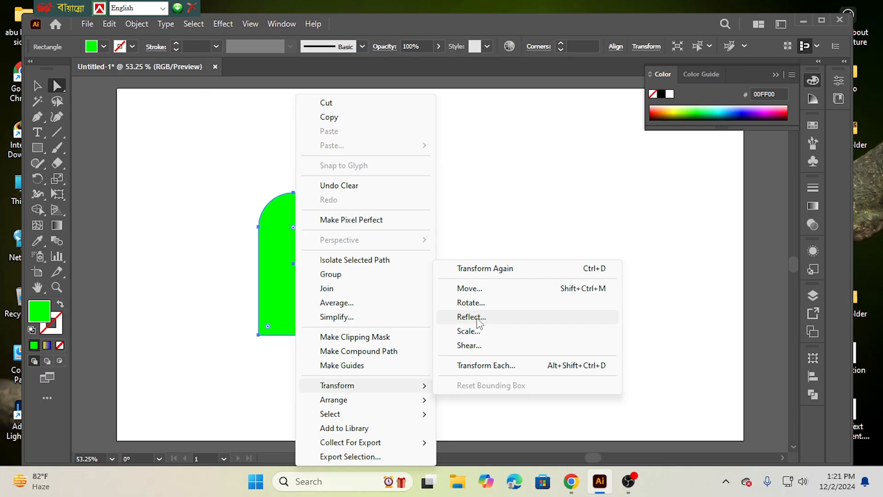
left_click(476, 305)
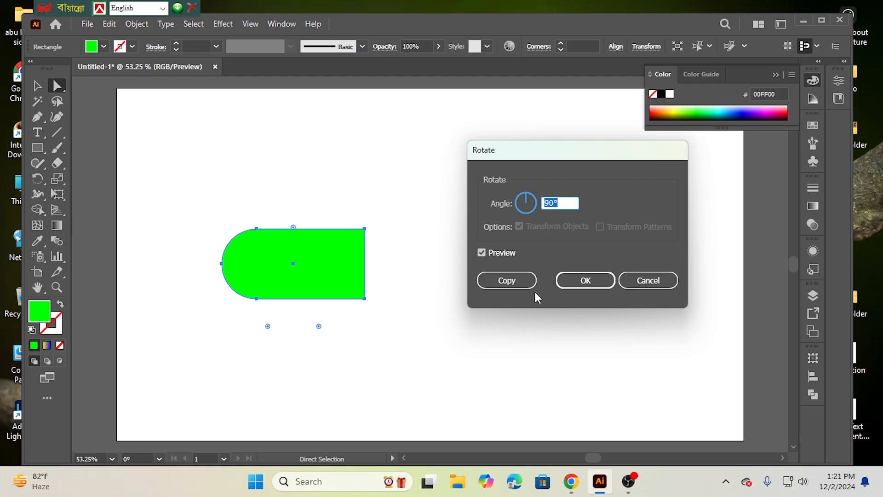
left_click(509, 284)
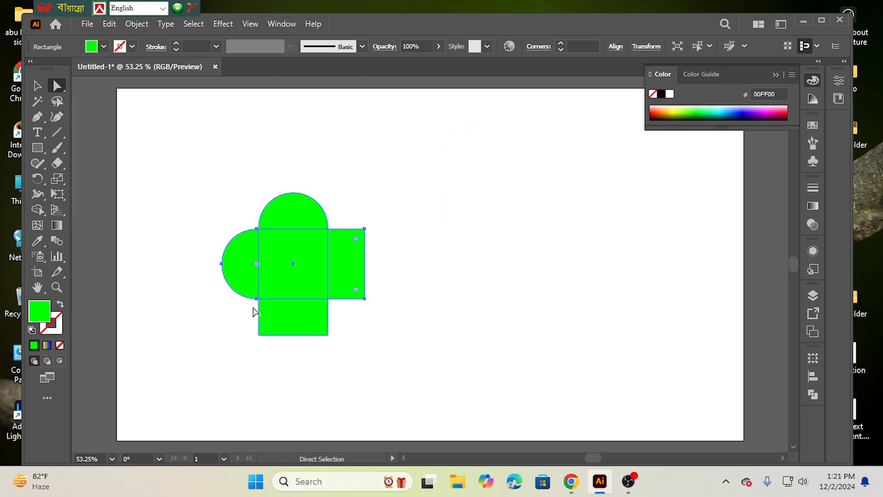
Step: Rotate both crossed arches together clockwise until their two rounded ends point diagonally upward like heart lobes
left_click_drag(174, 195, 380, 367)
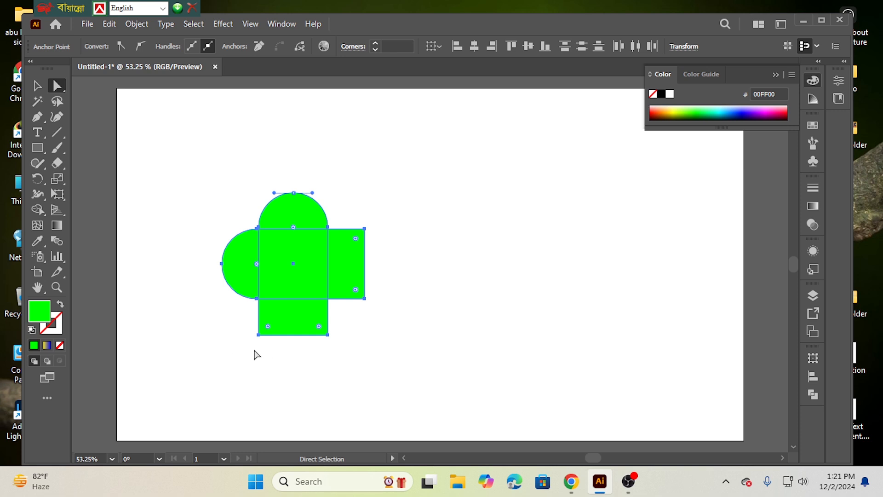
left_click(37, 85)
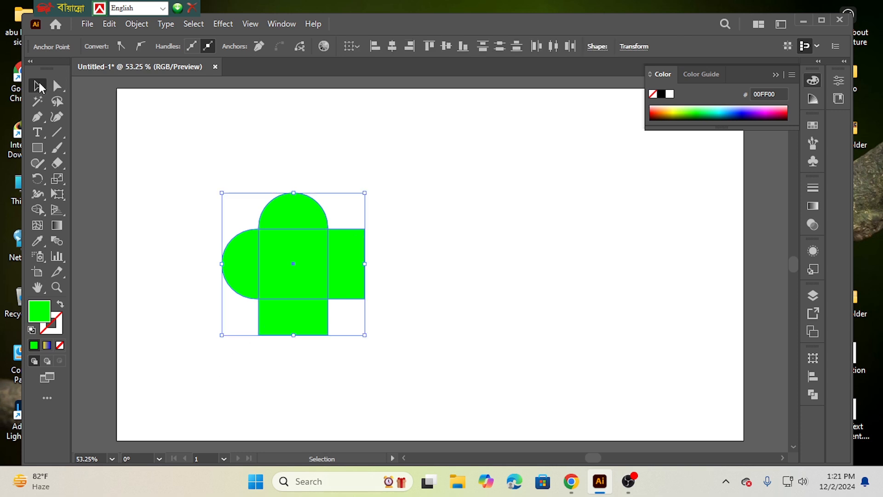
left_click_drag(215, 341, 174, 270)
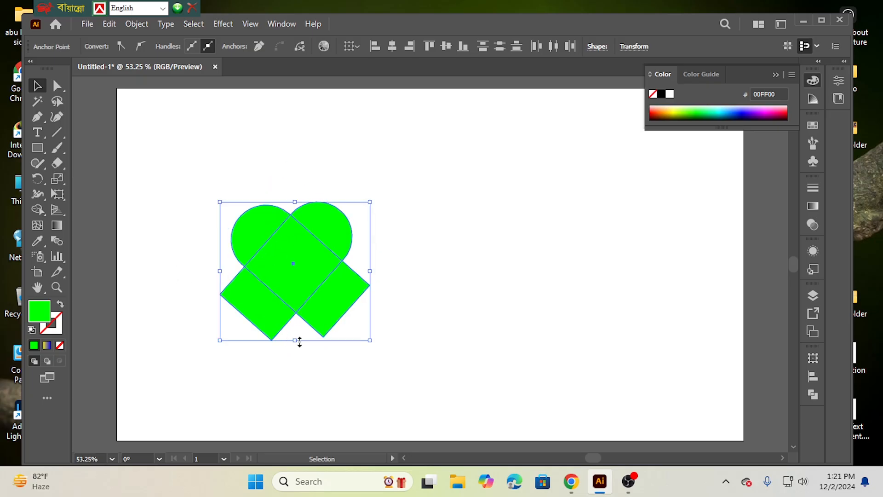
left_click(178, 310)
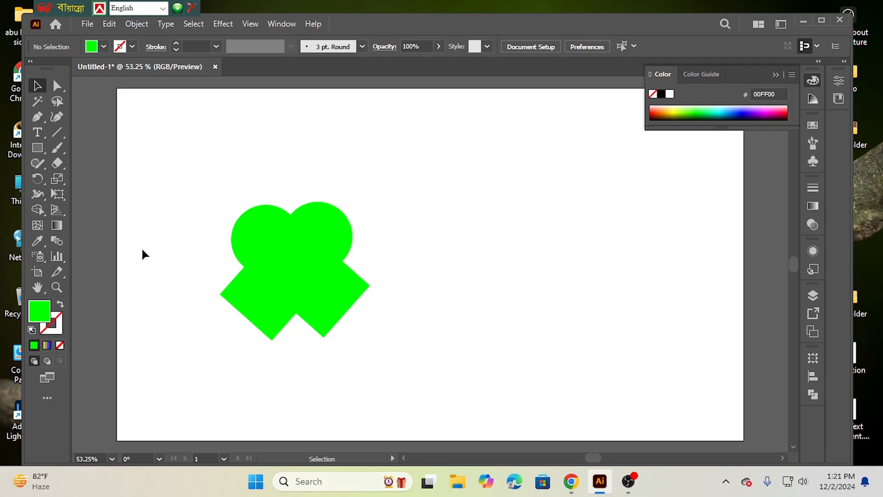
Step: Use Shape Builder on the crossed arches to remove the two protruding lower squares and merge the remaining regions into one heart
left_click_drag(168, 206, 416, 365)
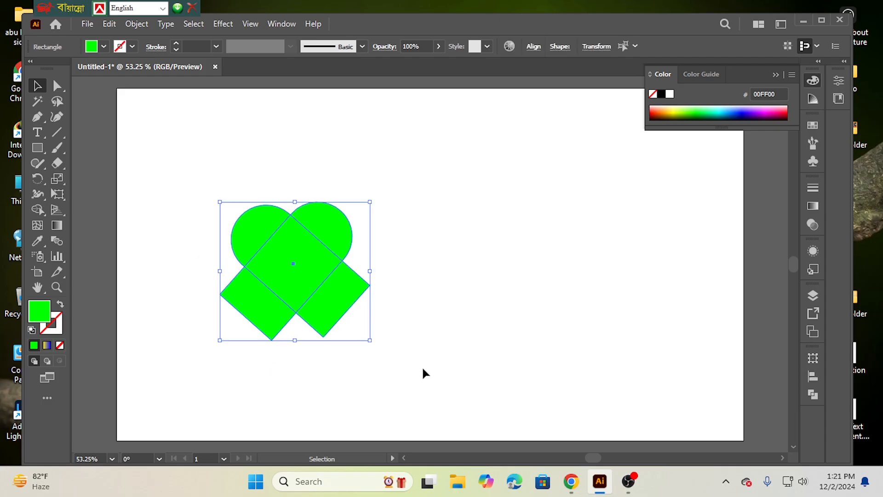
left_click(40, 208)
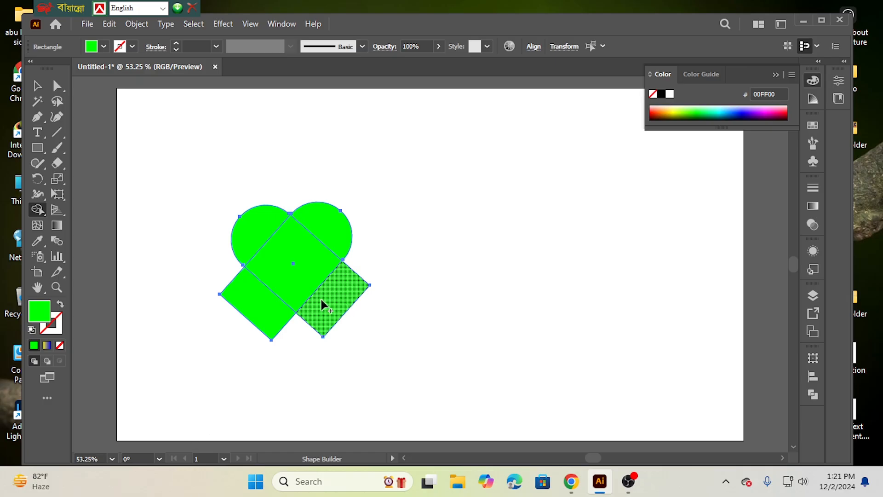
left_click(248, 315, "alt")
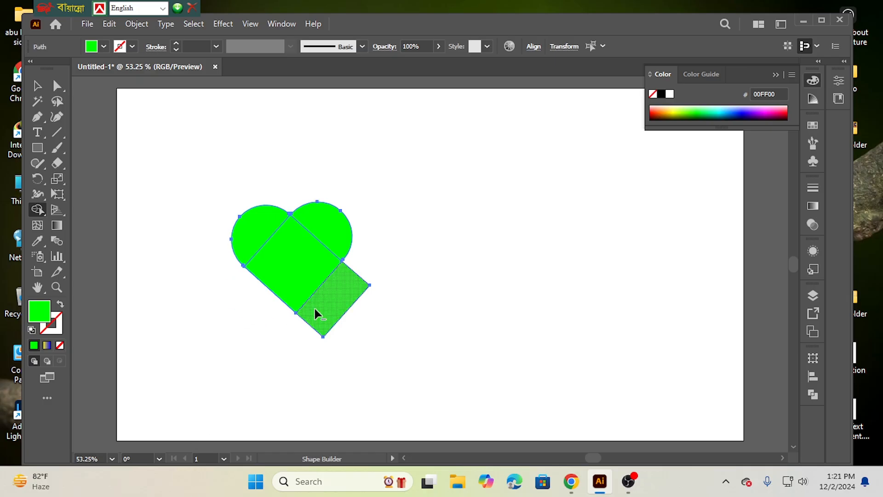
left_click(318, 308, "alt")
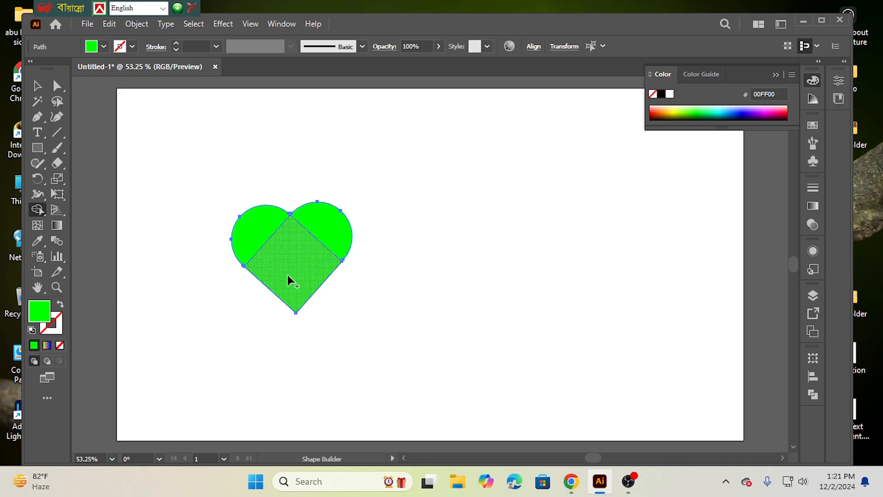
mouse_move(259, 226)
left_mouse_down()
mouse_move(278, 241)
mouse_move(319, 229)
left_mouse_up()
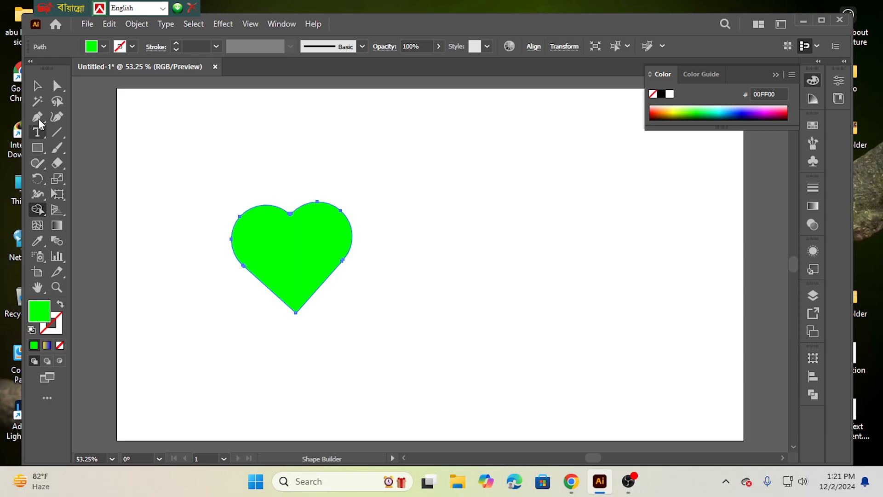
left_click(37, 85)
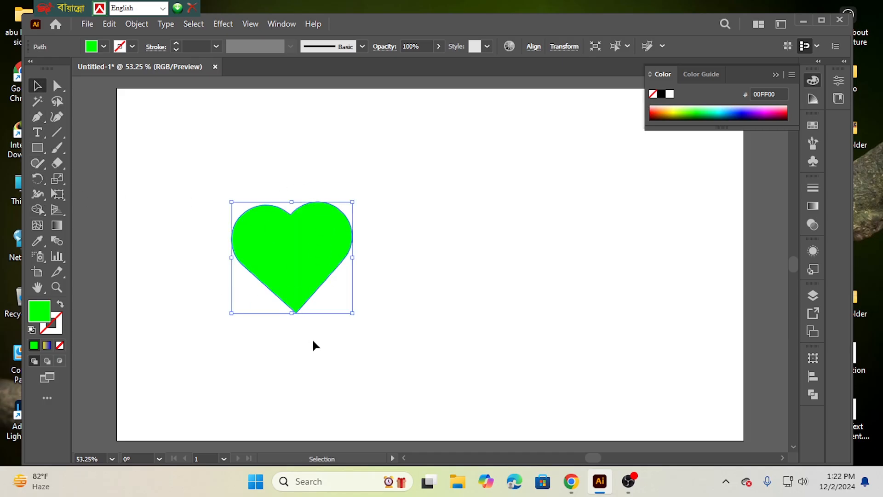
Step: Rotate the heart slightly clockwise and turn it into an unfilled outline with a blue stroke
left_click_drag(227, 318, 224, 316)
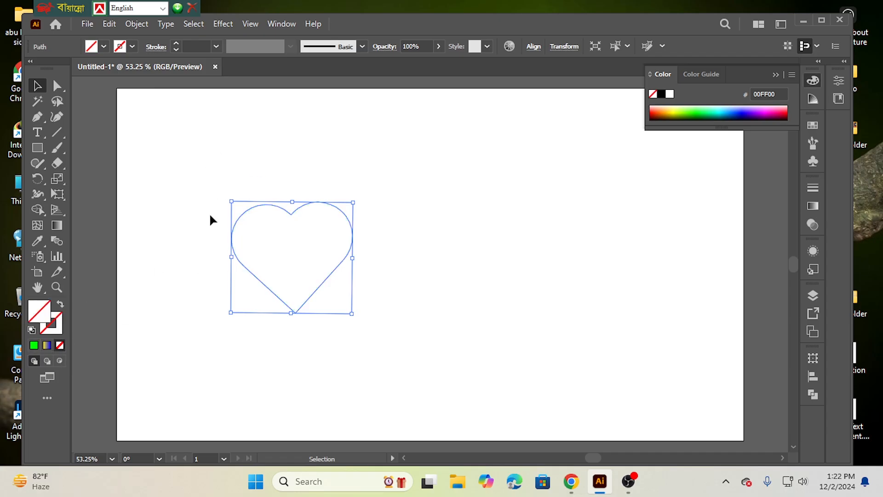
left_click(132, 46)
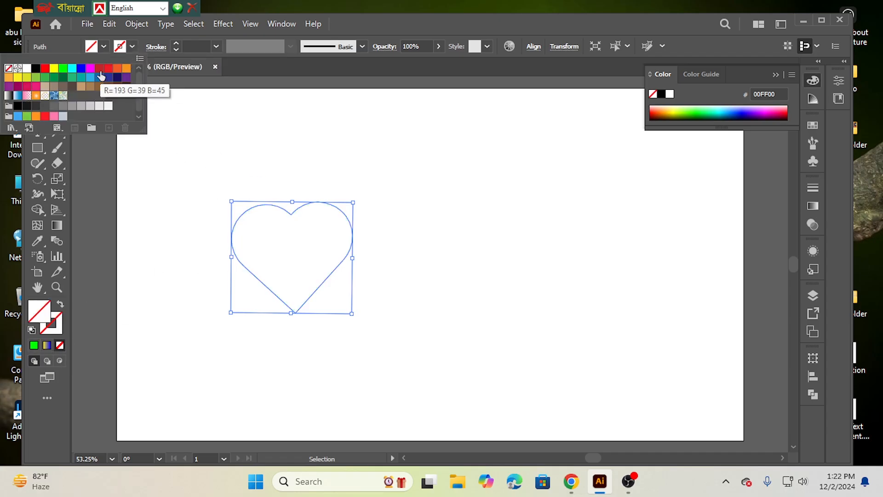
left_click(80, 69)
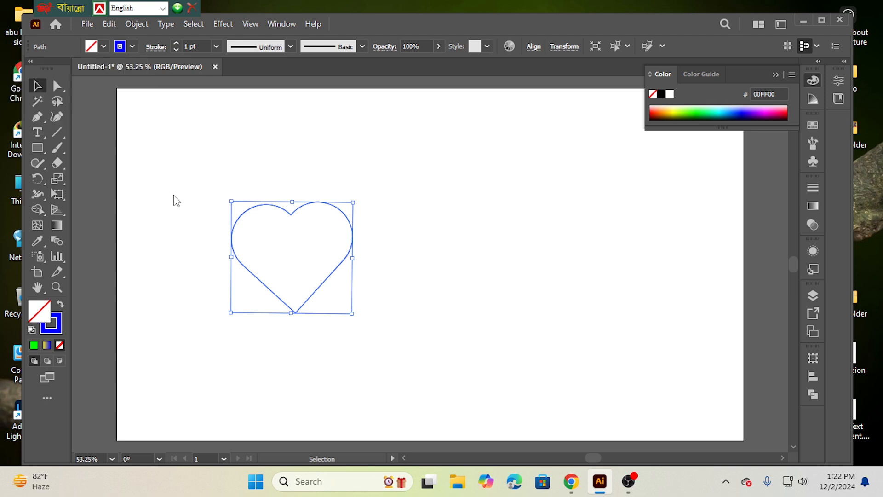
left_click(198, 264)
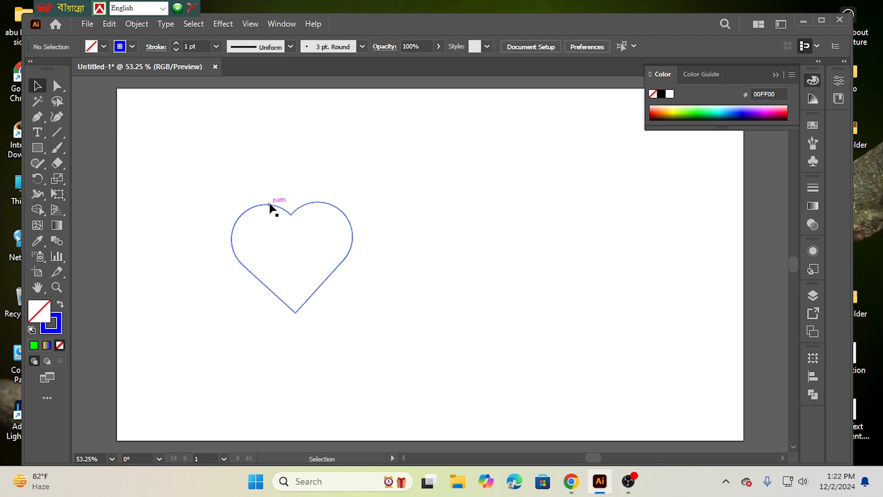
Step: Straighten the heart with another slight clockwise rotation and move it to the lower right part of the artboard
left_click_drag(191, 214, 402, 335)
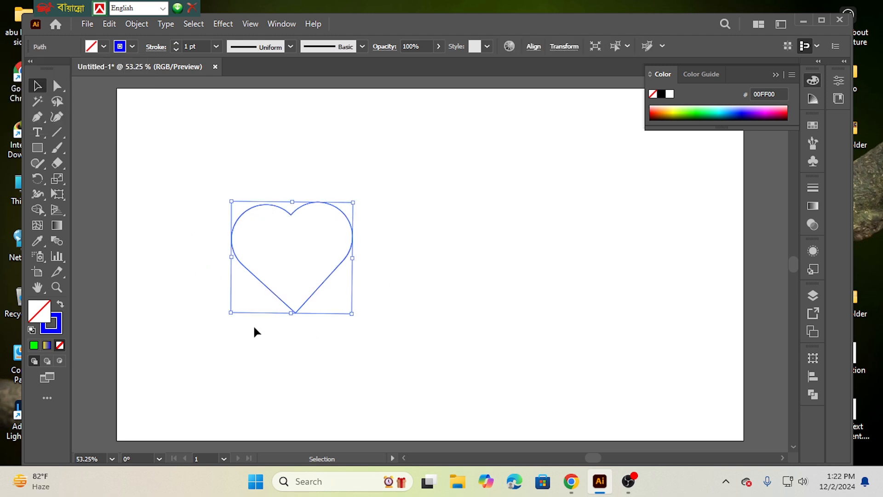
left_click_drag(225, 319, 221, 314)
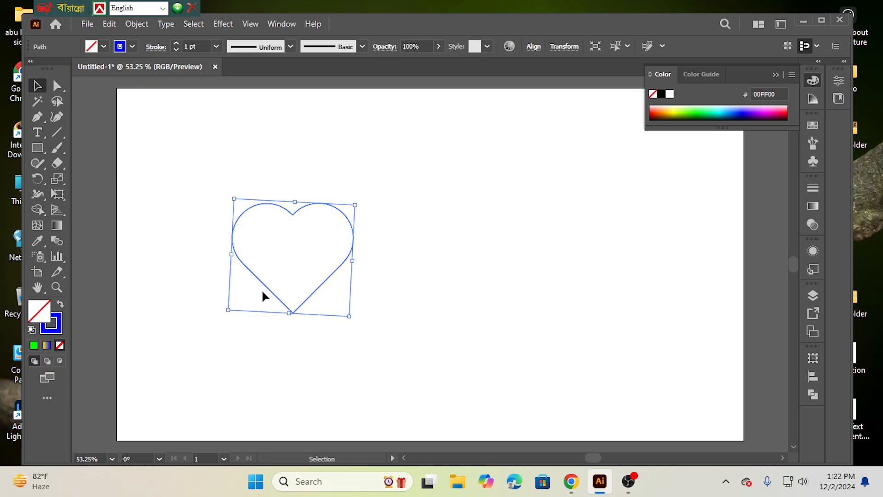
left_click_drag(282, 211, 488, 299)
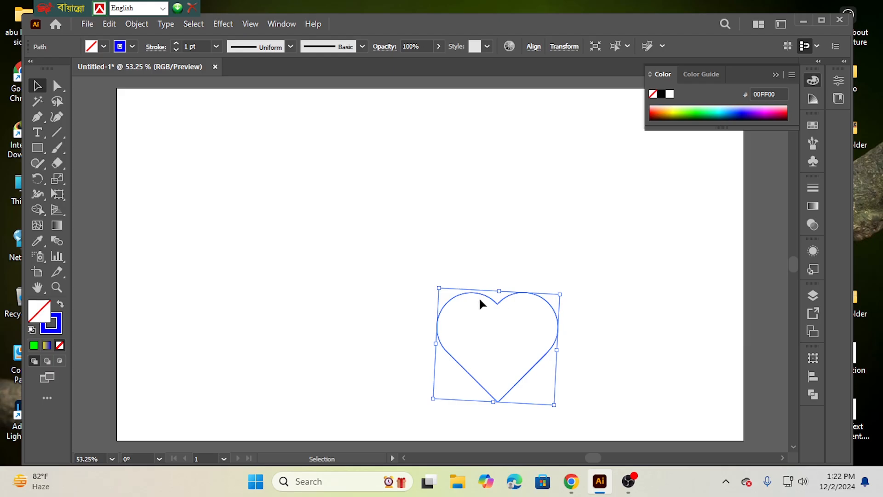
left_click(308, 272)
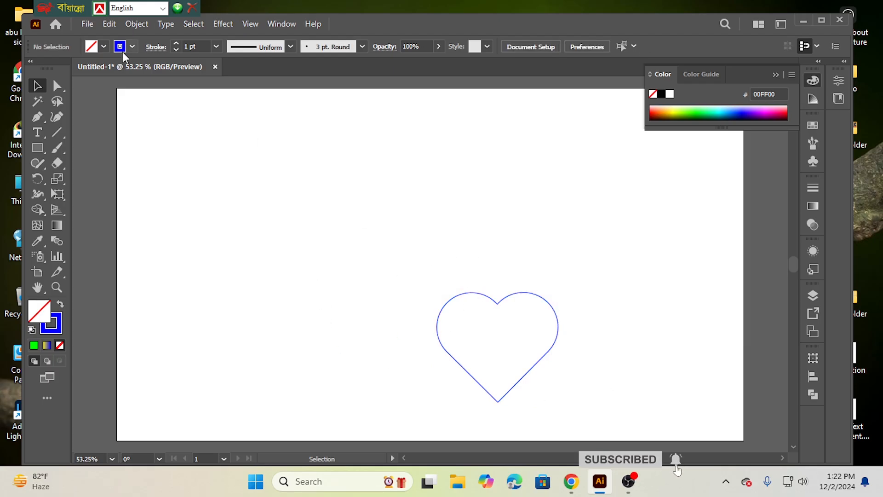
Step: Draw a circle about 101 px in diameter near the artboard's upper left corner and remove its stroke
left_click(37, 148)
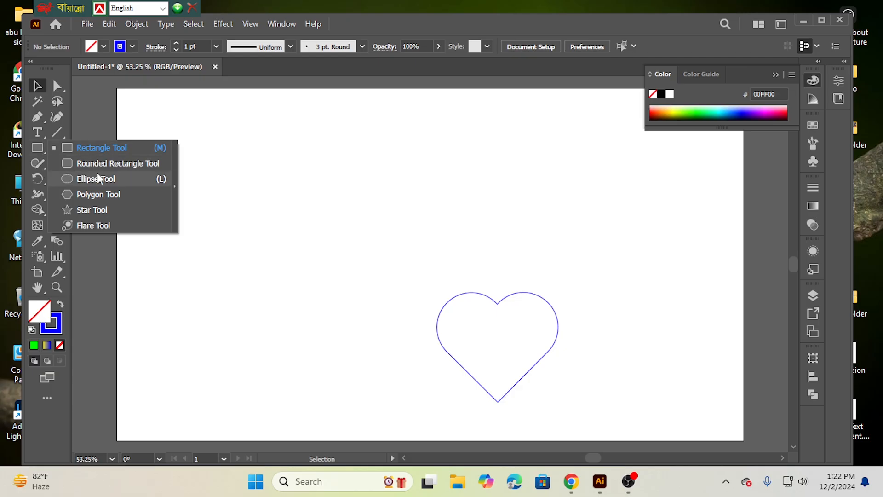
left_click(97, 178)
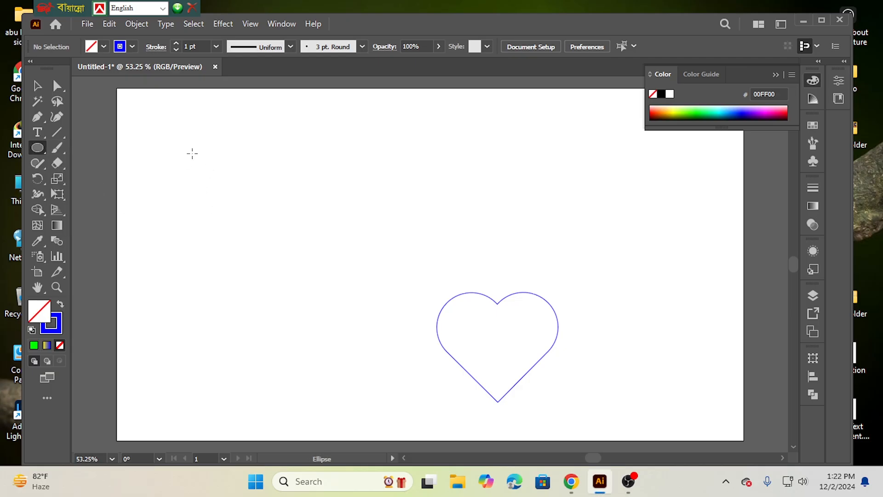
left_click_drag(188, 147, 234, 195)
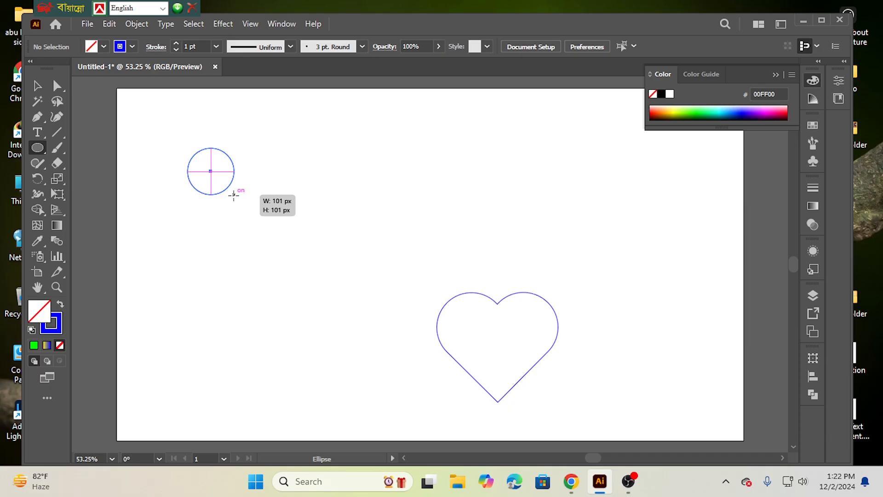
left_click_drag(234, 195, 233, 195)
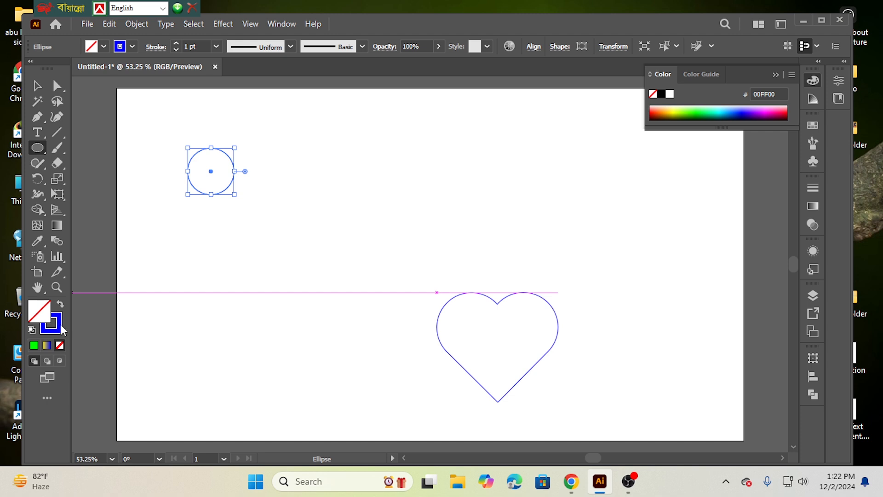
left_click(59, 325)
left_click(59, 345)
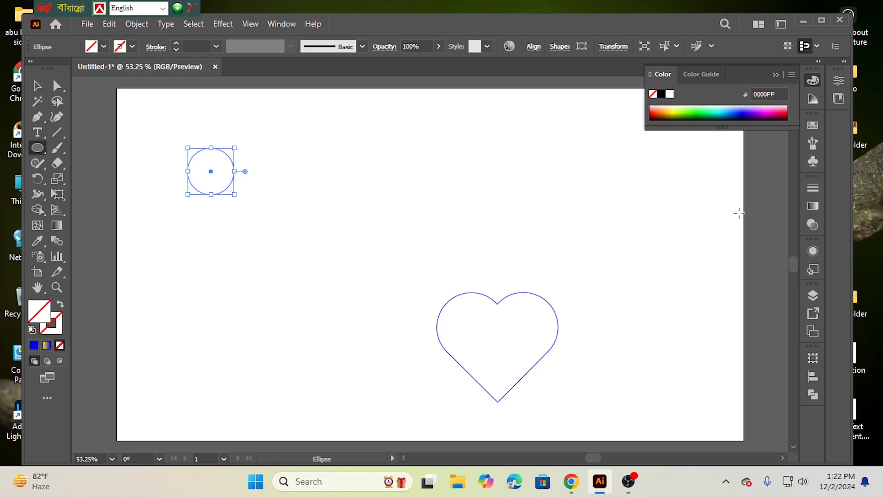
Step: Fill the circle with a linear gradient, setting the end stop to yellow and adding a red stop at about 4%
left_click(813, 206)
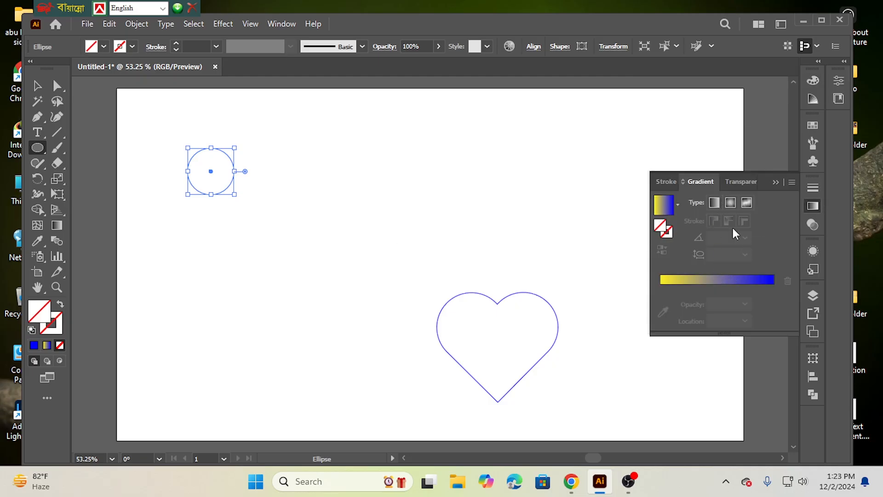
left_click(727, 282)
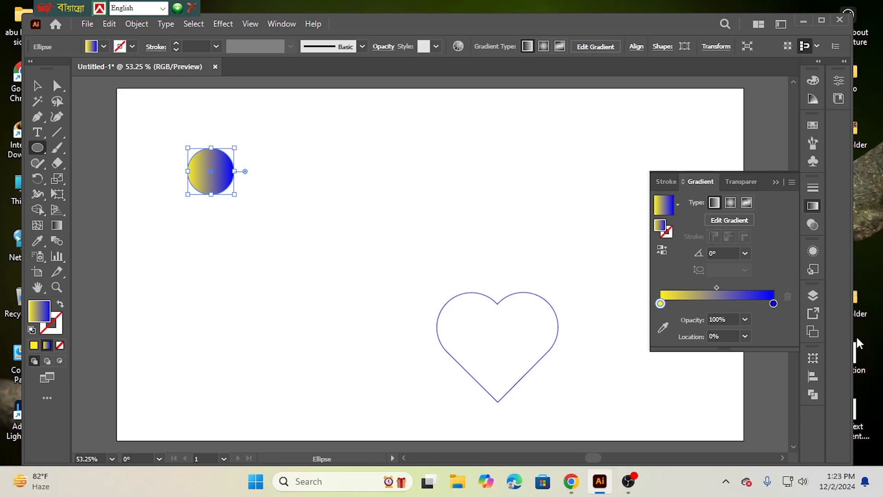
double_click(773, 303)
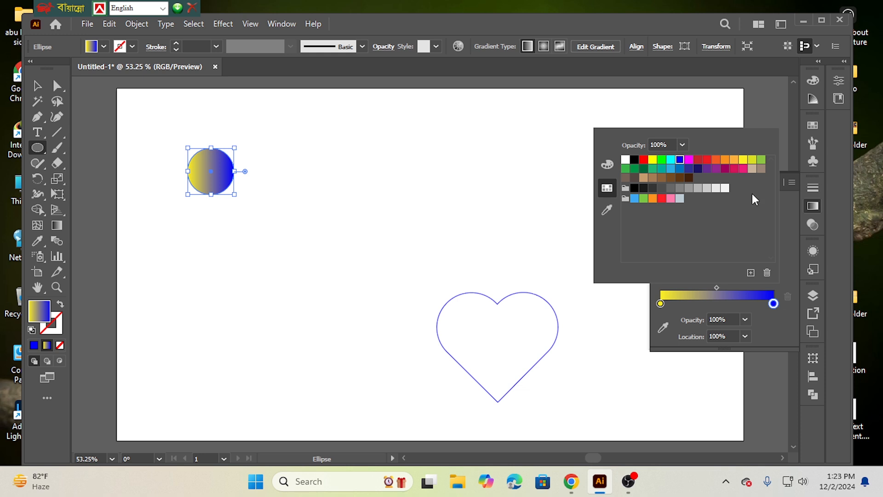
left_click(743, 159)
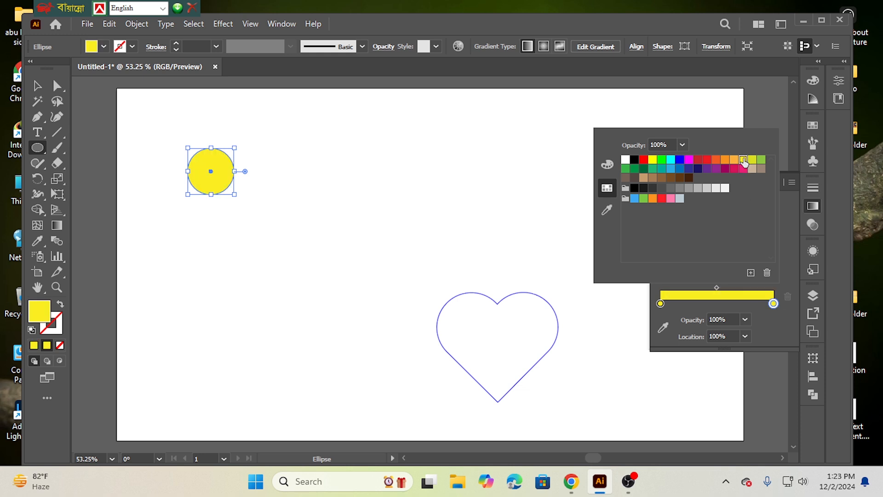
double_click(664, 304)
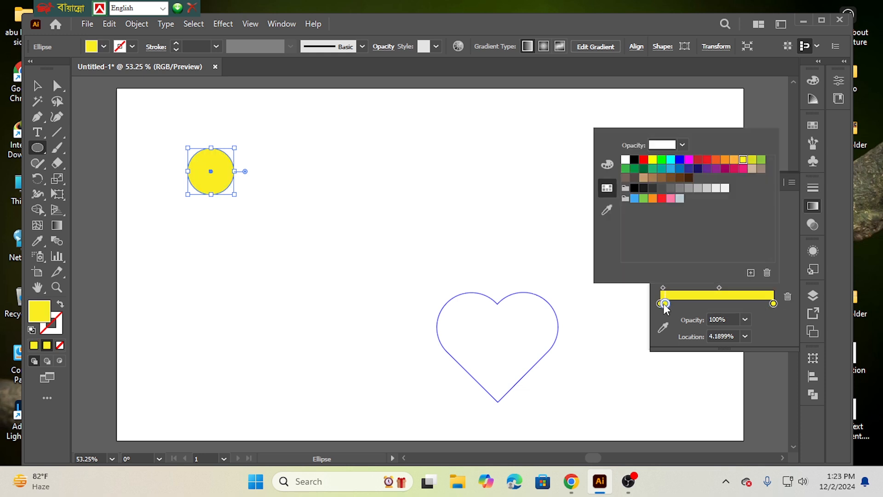
left_click(707, 162)
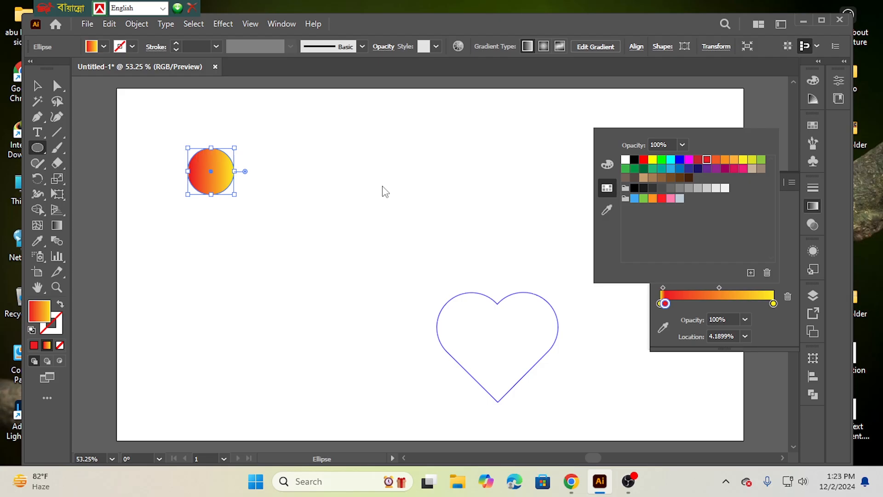
left_click(401, 205)
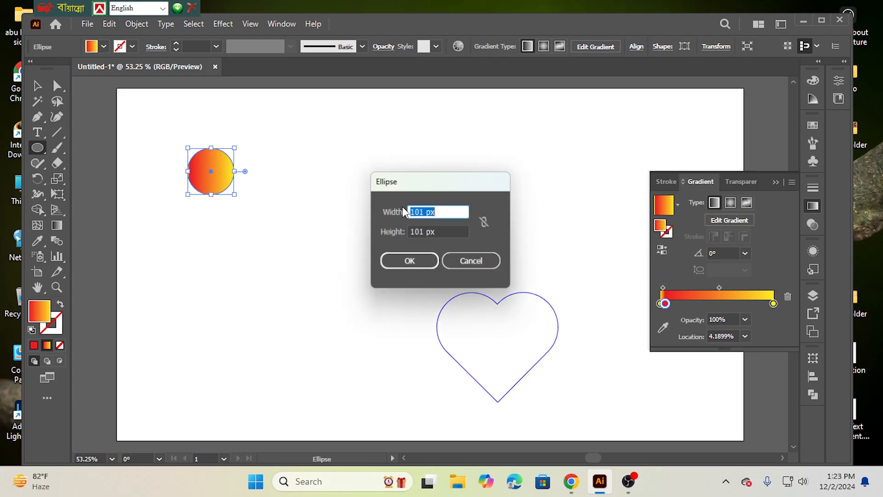
left_click(478, 260)
left_click(773, 182)
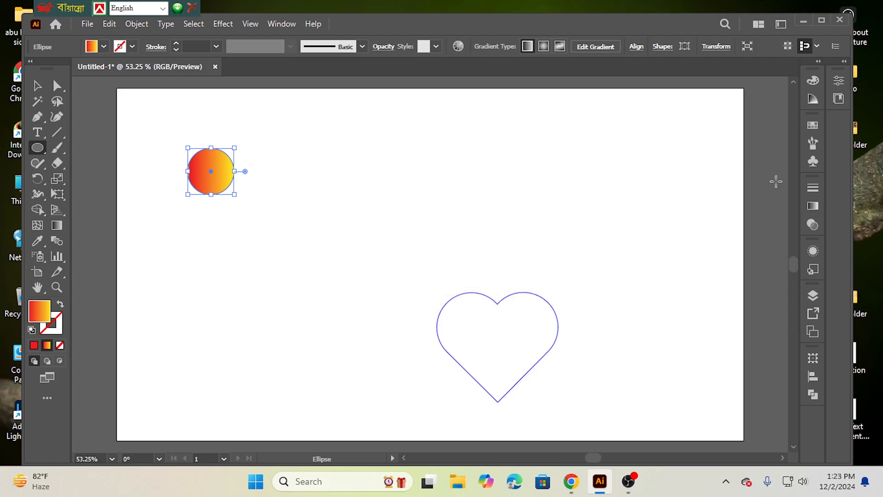
Step: Place a copy of the gradient circle level with the original, above the heart outline
left_click(37, 86)
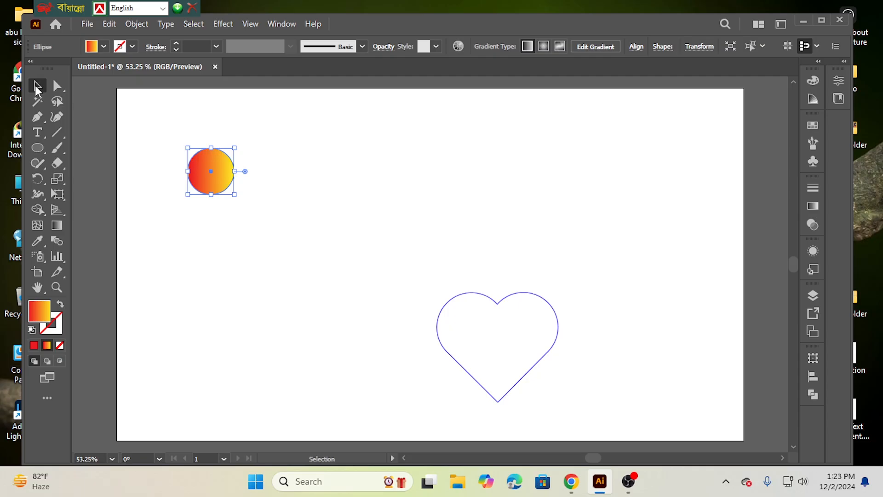
left_click_drag(163, 127, 270, 229)
left_click_drag(220, 172, 469, 173)
left_click(213, 235)
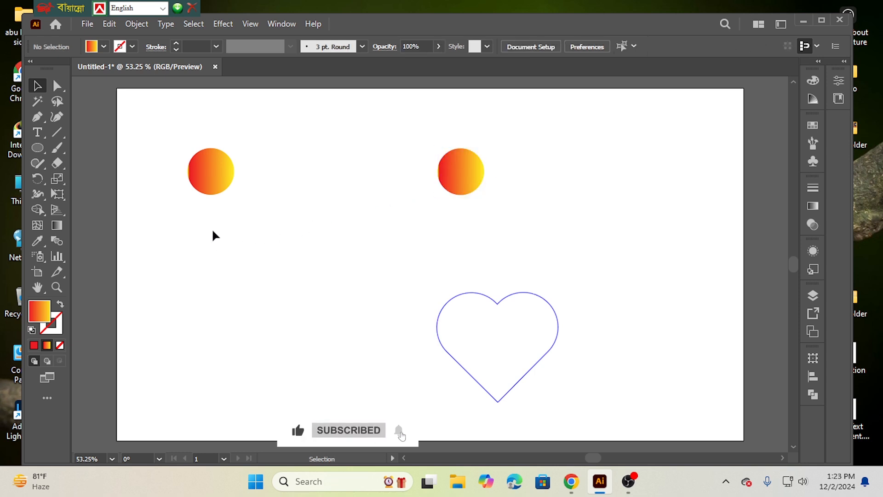
Step: Make a blend between the two gradient circles
left_click_drag(173, 138, 552, 216)
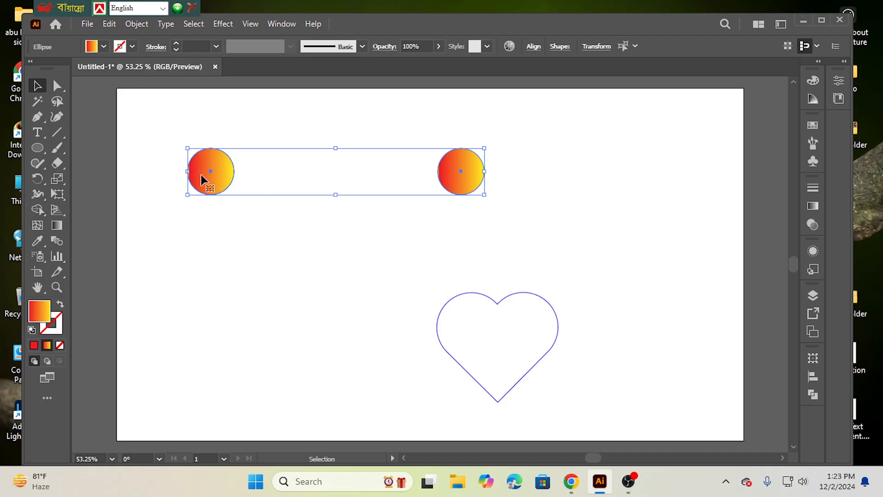
left_click(137, 25)
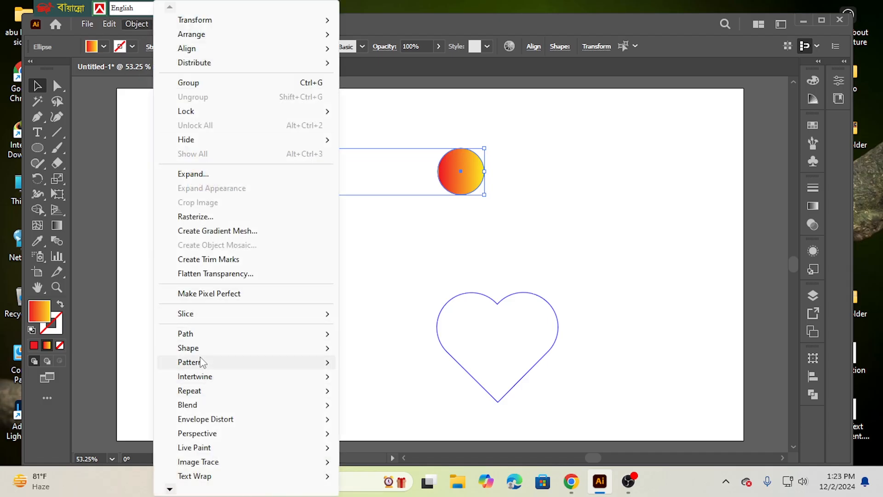
mouse_move(175, 407)
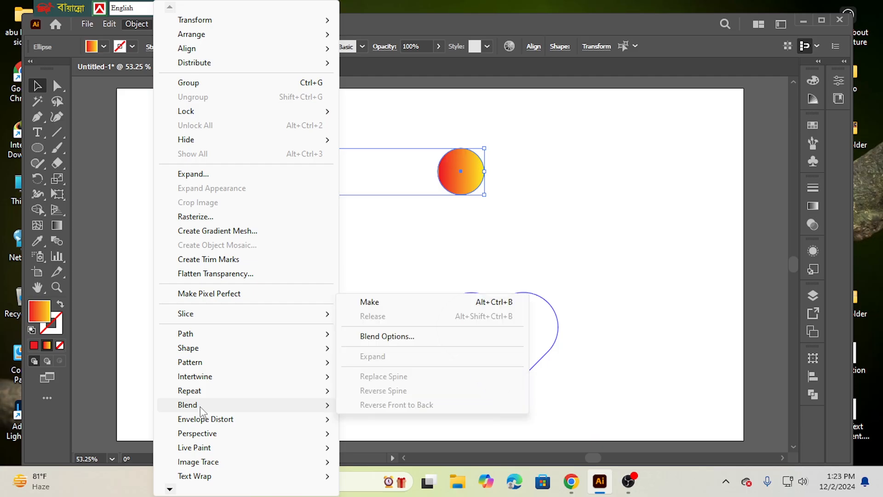
left_click(372, 303)
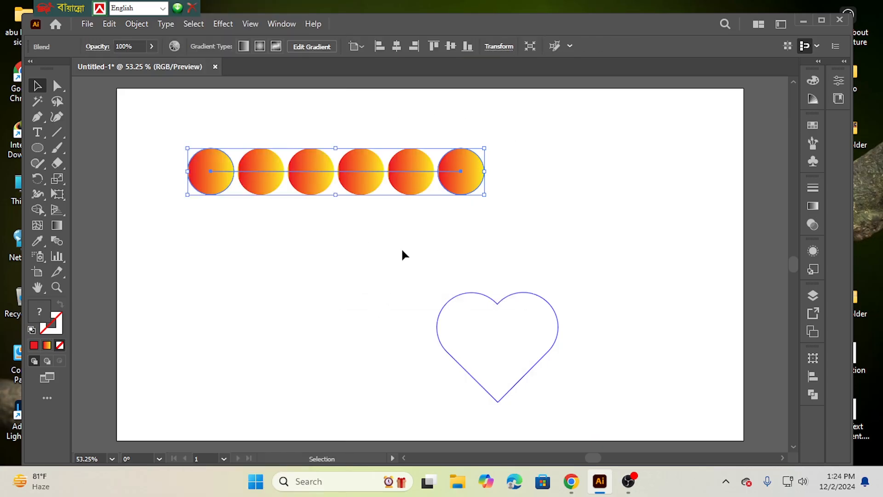
Step: Set the blend's spacing to Specified Steps, with a count high enough to merge the circles into a continuous tube
left_click(143, 26)
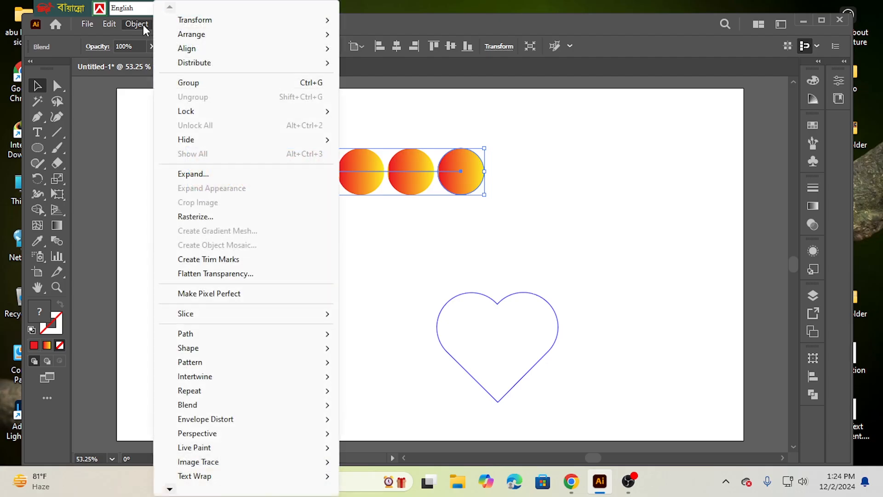
mouse_move(206, 407)
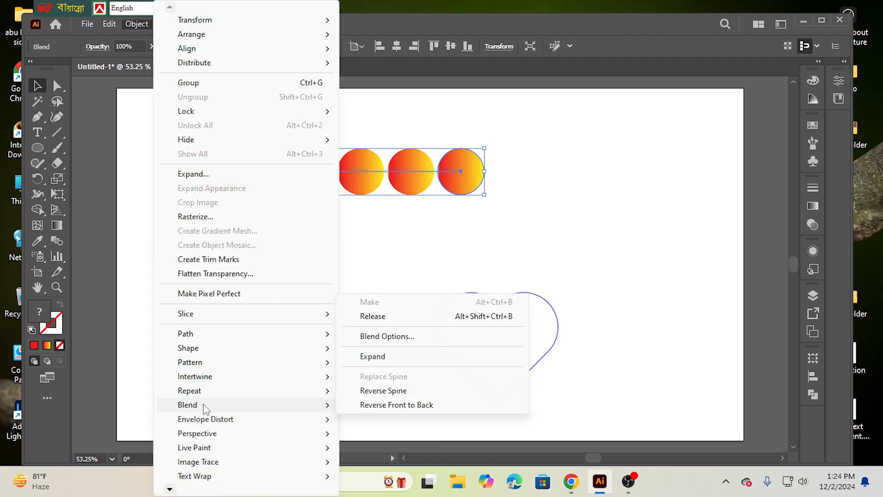
left_click(393, 337)
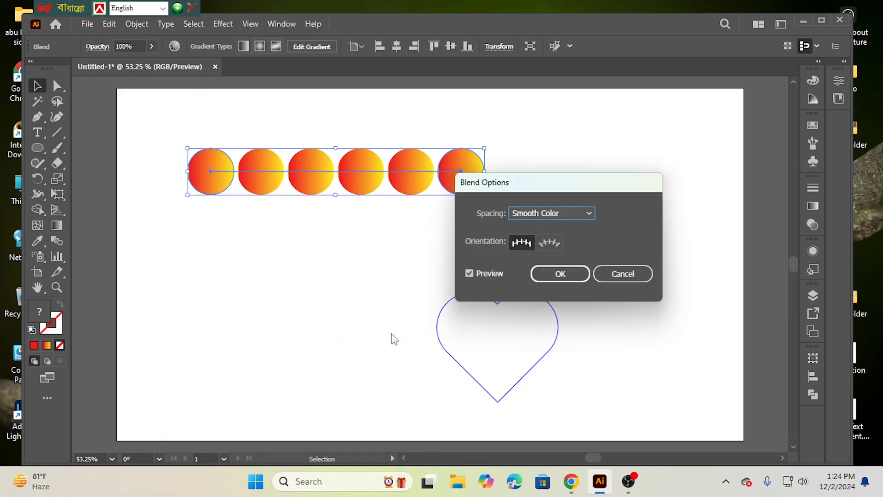
left_click(583, 213)
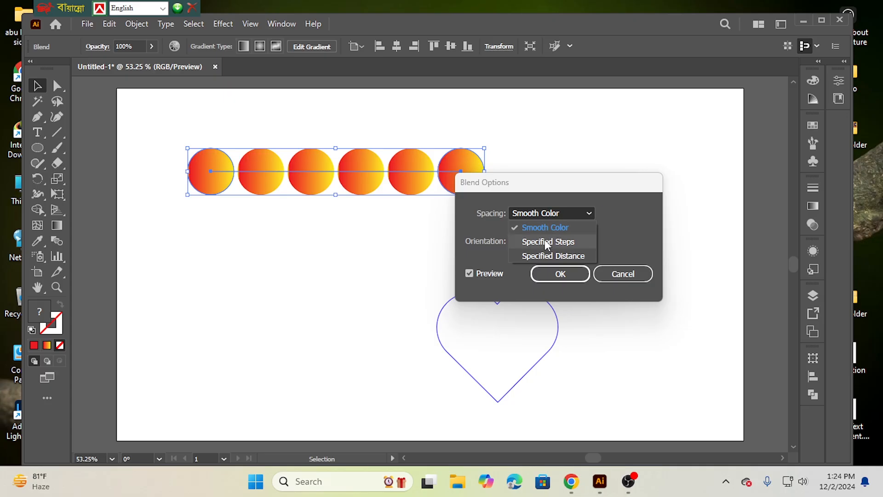
left_click(546, 241)
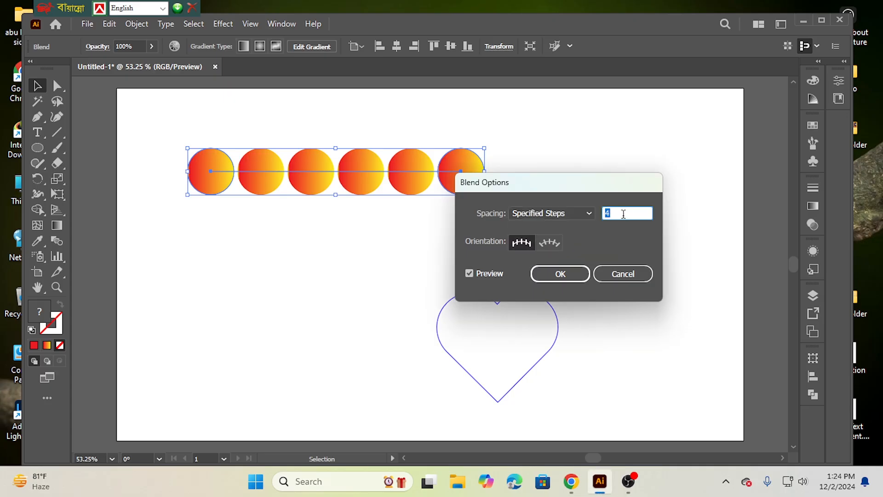
type("400")
key("Return")
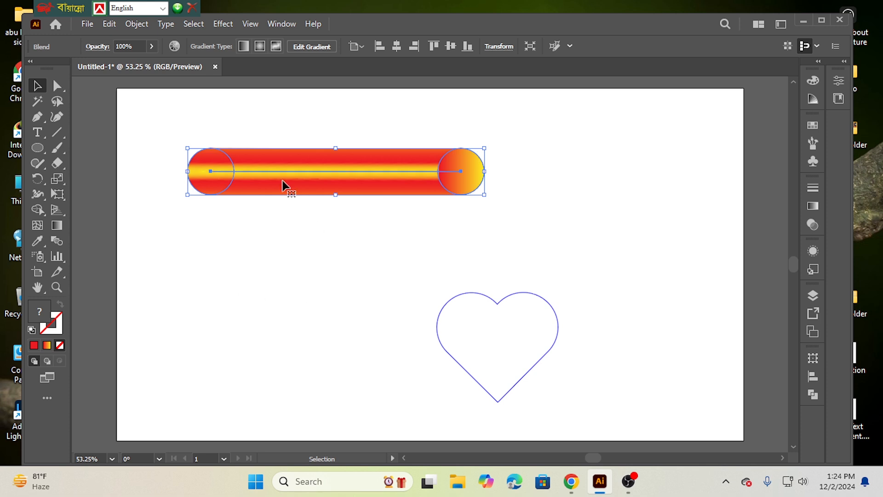
left_click(321, 246)
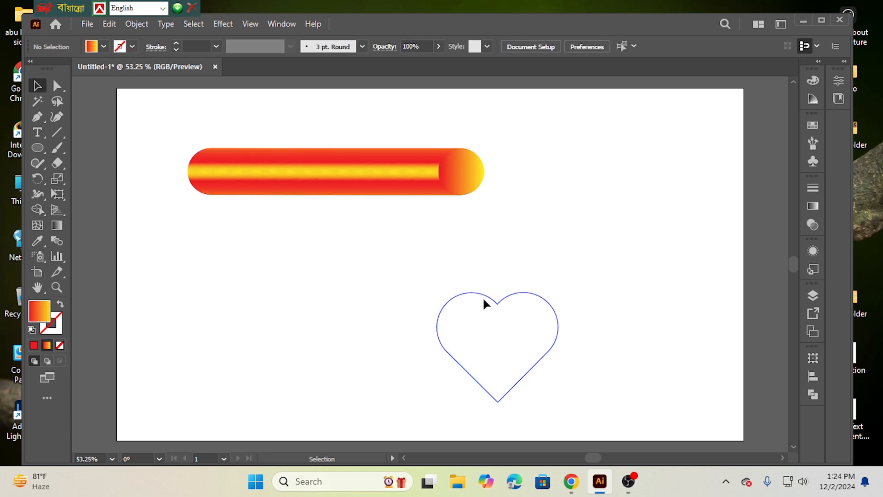
Step: Move the heart outline closer beneath the blend and replace the blend's spine with the heart path
left_click_drag(475, 296, 386, 240)
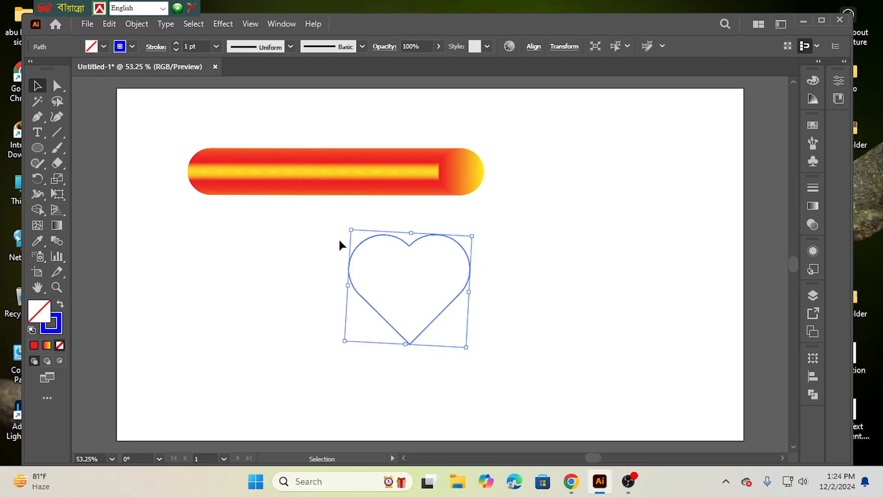
left_click(249, 247)
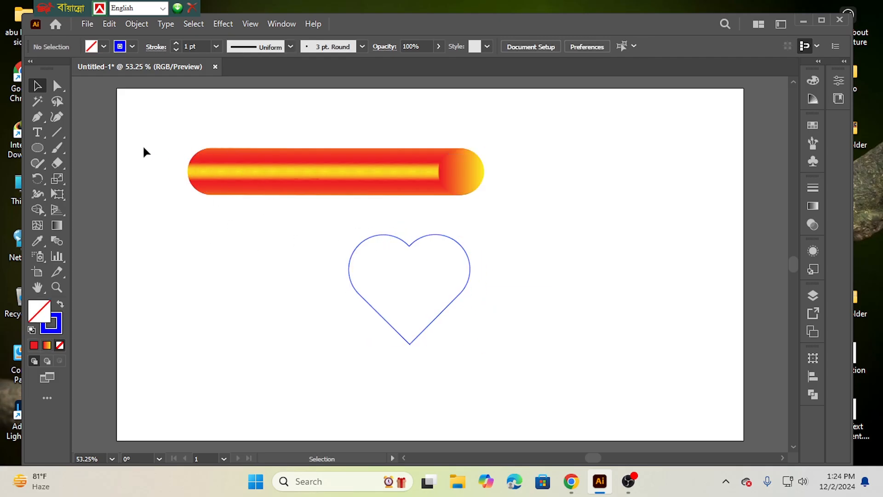
left_click_drag(142, 146, 467, 325)
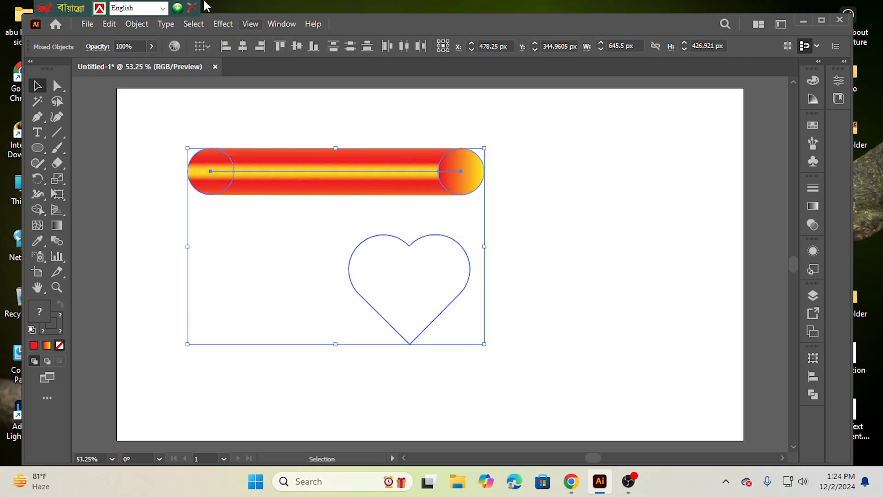
left_click(138, 24)
mouse_move(203, 404)
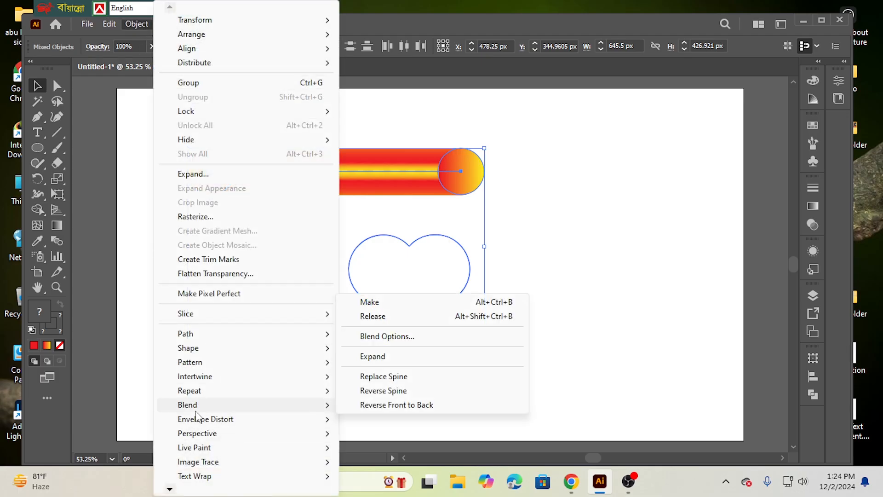
left_click(403, 381)
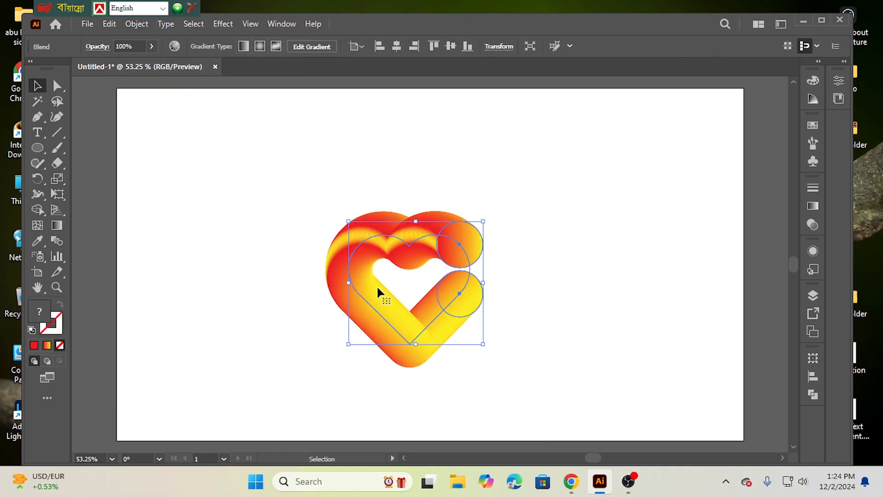
Step: Close the gap in the heart blend by adding an anchor point with the Pen tool on its upper right spine
left_click(40, 118)
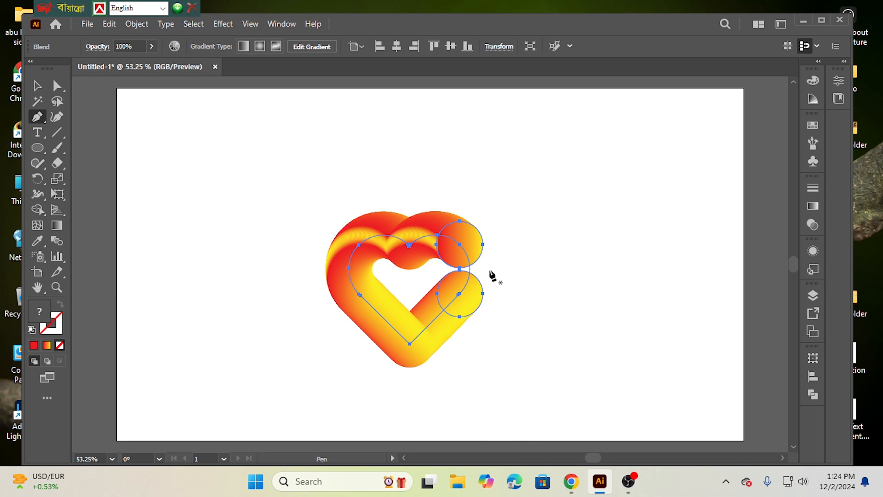
left_click(465, 252)
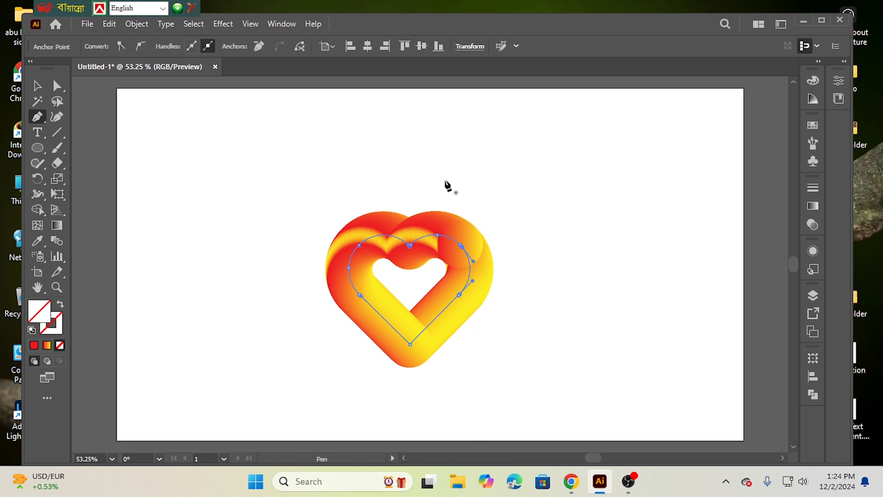
left_click(38, 87)
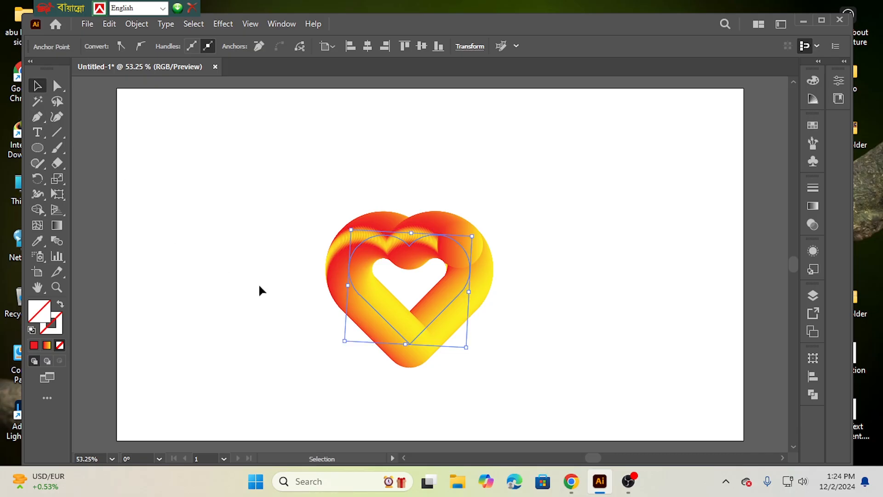
left_click(278, 211)
Step: Move the heart blend up towards the artboard's centre and enlarge it from its lower right corner
left_click_drag(306, 182, 354, 271)
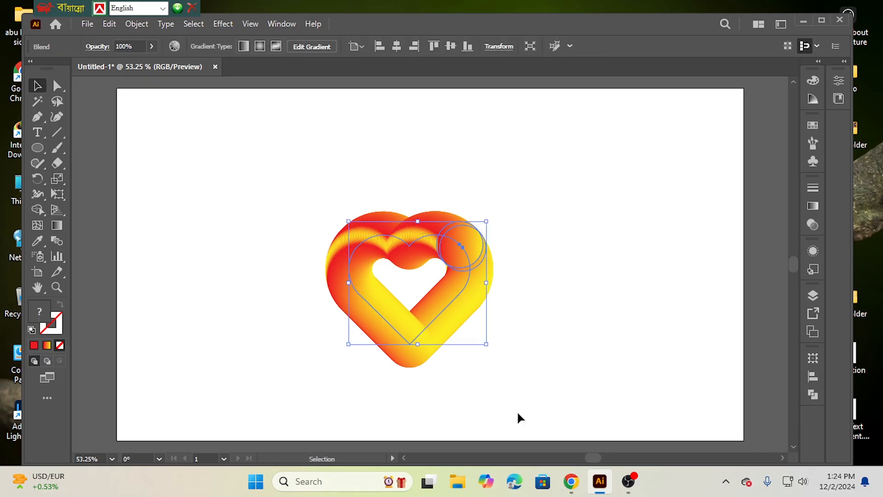
left_click_drag(417, 233, 401, 175)
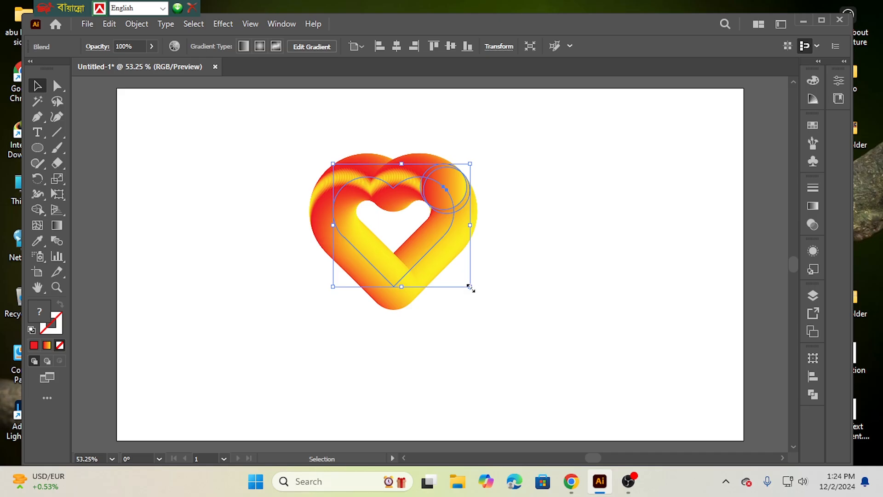
left_click_drag(470, 287, 525, 348)
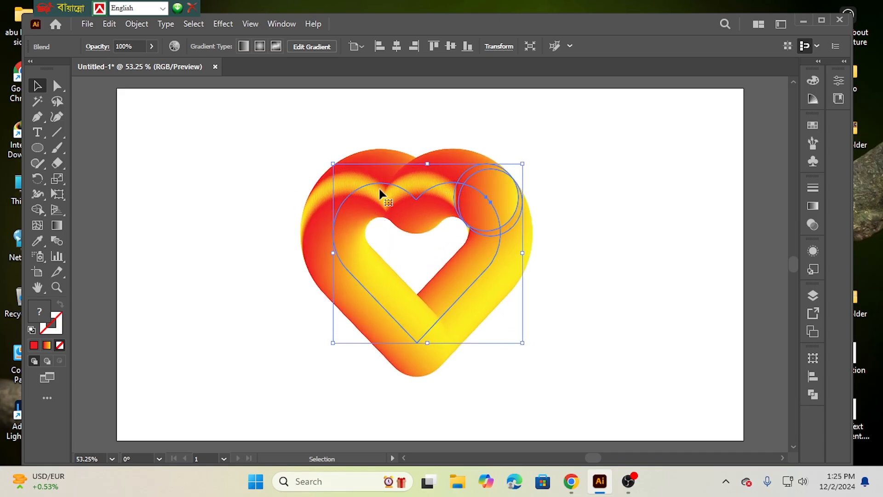
left_click(226, 186)
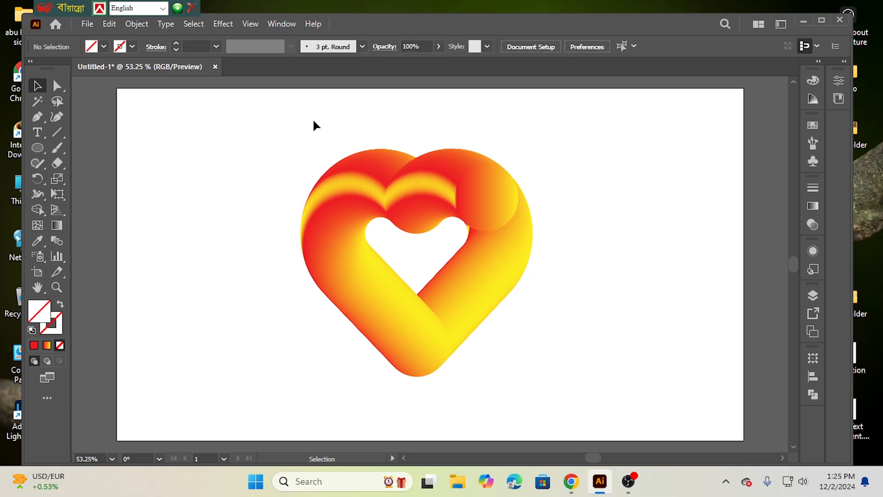
Step: Start a Roughen effect on the heart blend with smooth points
left_click_drag(249, 158, 552, 374)
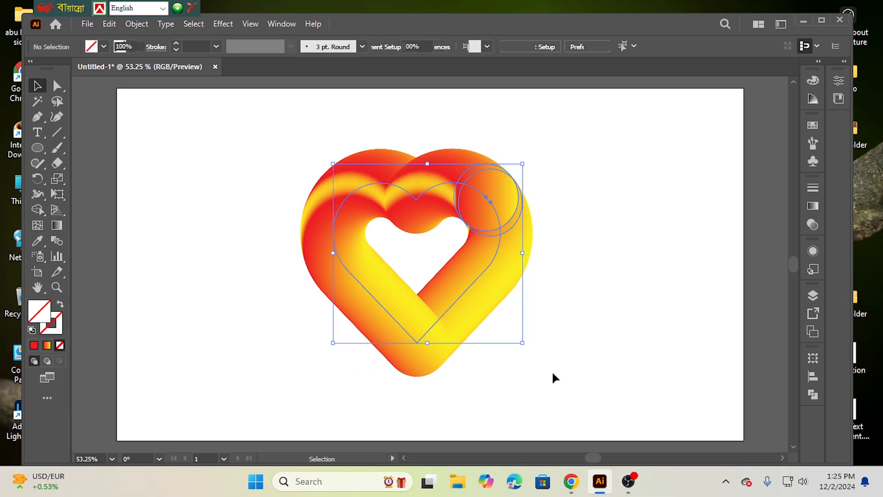
left_click(224, 25)
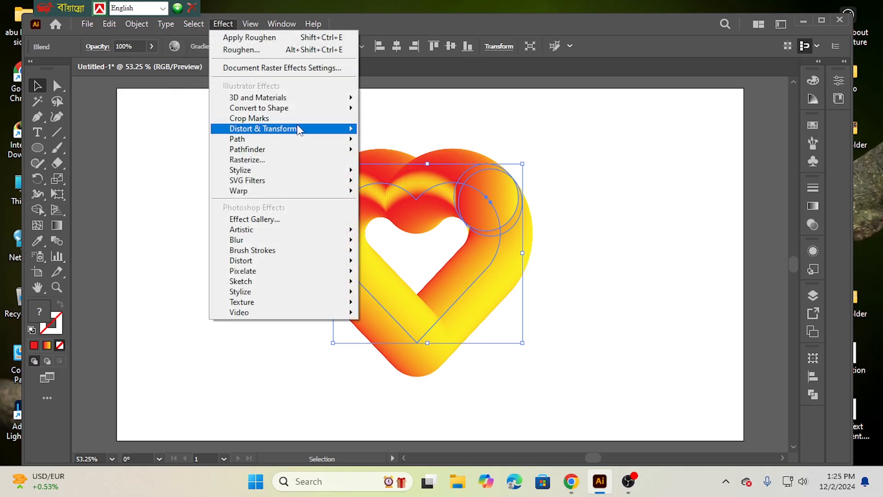
mouse_move(290, 129)
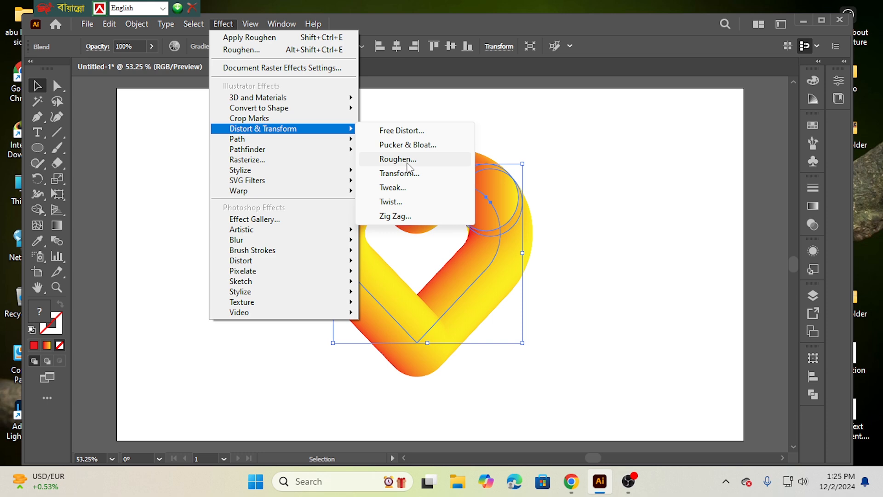
left_click(401, 159)
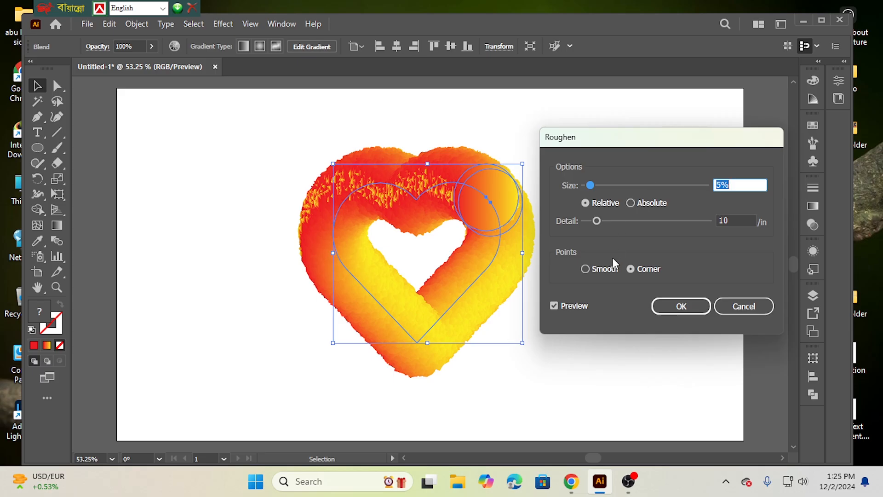
left_click(596, 269)
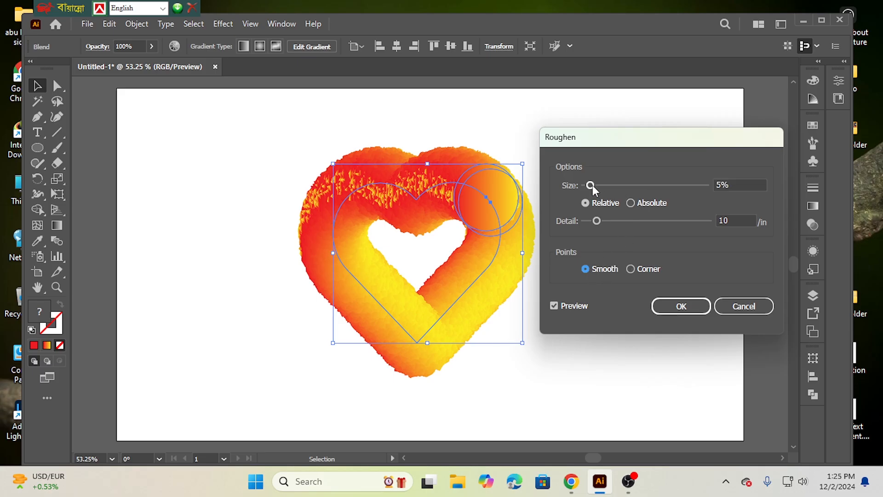
Step: Try Roughen sizes of 23%, 38% and 24% on the heart while raising the detail to 49 per inch
left_click_drag(592, 185, 613, 187)
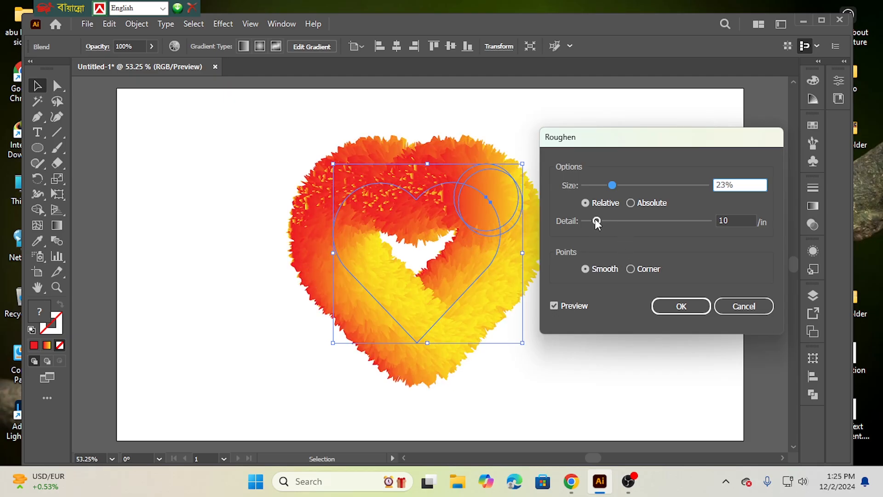
left_click_drag(596, 221, 617, 222)
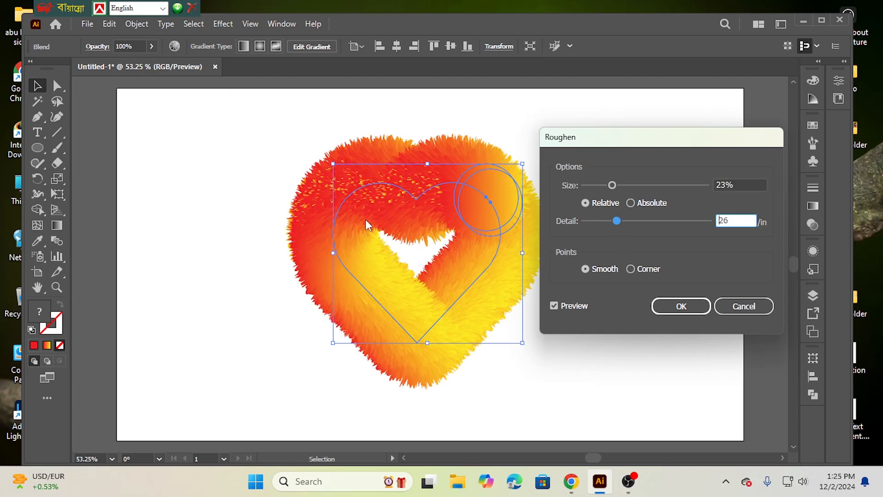
left_click_drag(617, 222, 628, 222)
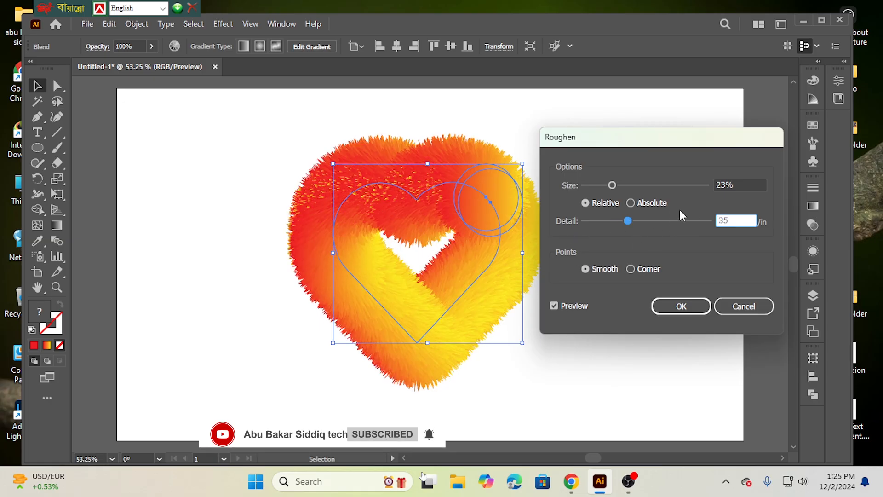
left_click_drag(629, 221, 645, 221)
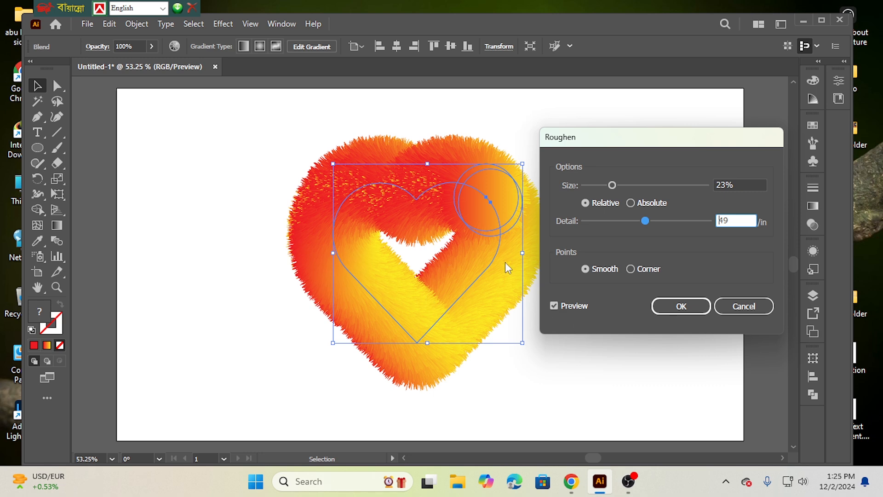
left_click_drag(613, 185, 630, 186)
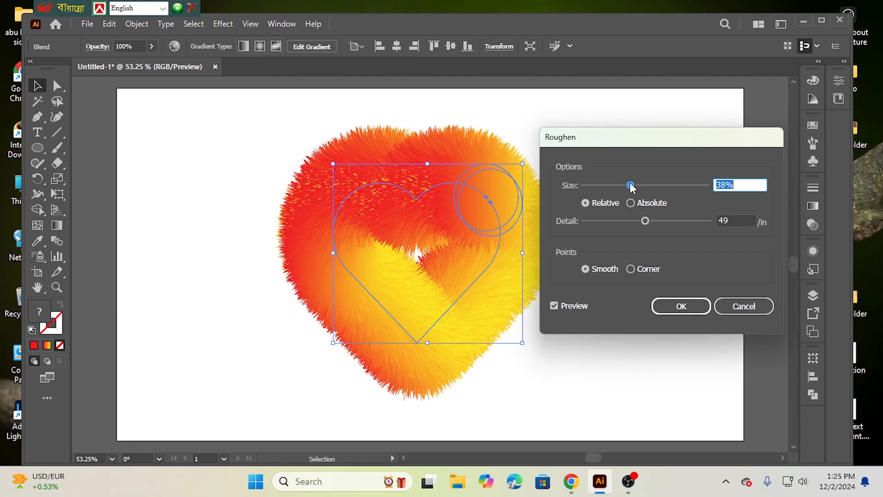
left_click_drag(630, 187, 615, 189)
Step: Set the Roughen detail to 68 per inch and the relative size to 22%, and apply the effect
left_click_drag(644, 221, 670, 222)
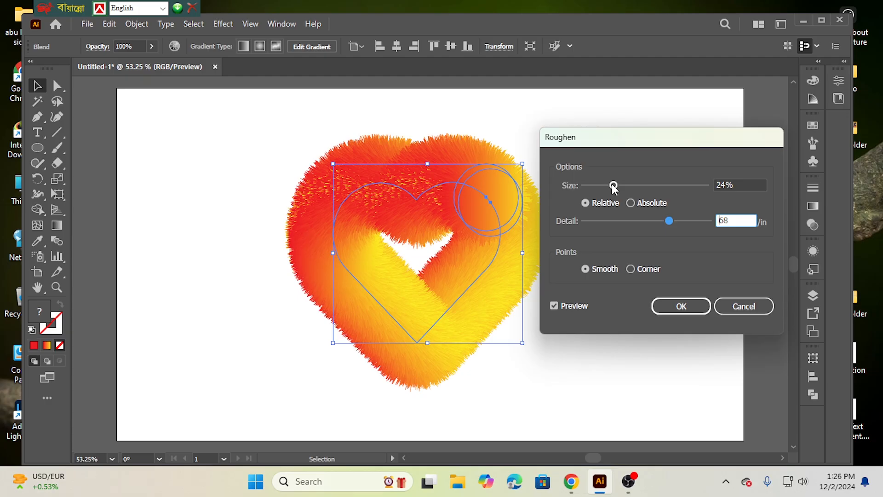
left_click_drag(614, 186, 601, 186)
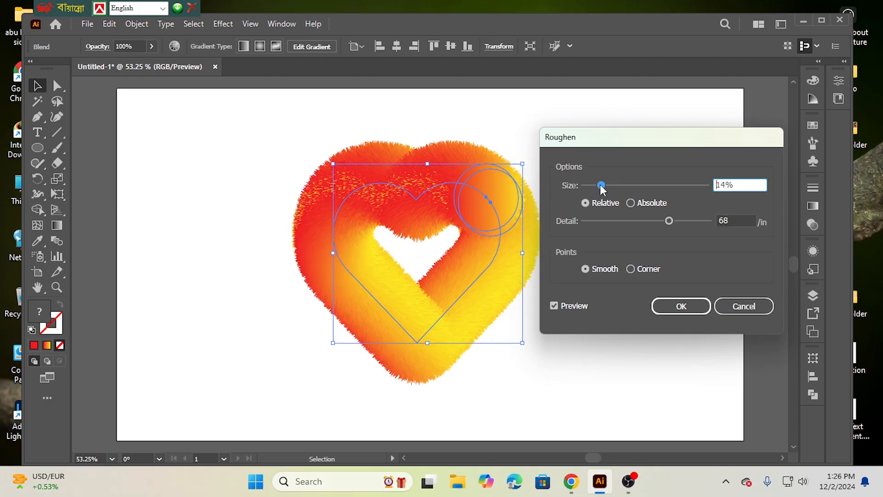
left_click_drag(603, 184, 595, 185)
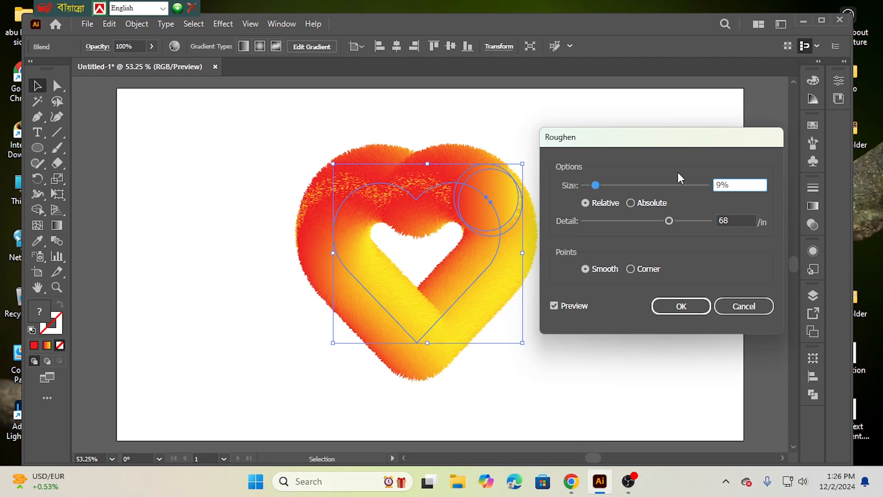
left_click_drag(594, 183, 613, 189)
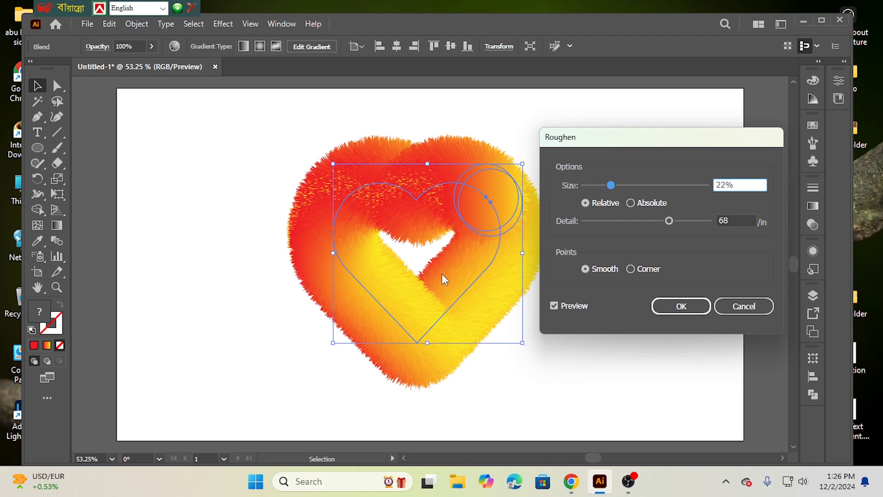
left_click(677, 305)
Step: Move the furry heart to the artboard's upper left corner
left_click_drag(218, 174, 538, 346)
left_click_drag(403, 213, 246, 176)
left_click_drag(267, 229, 267, 228)
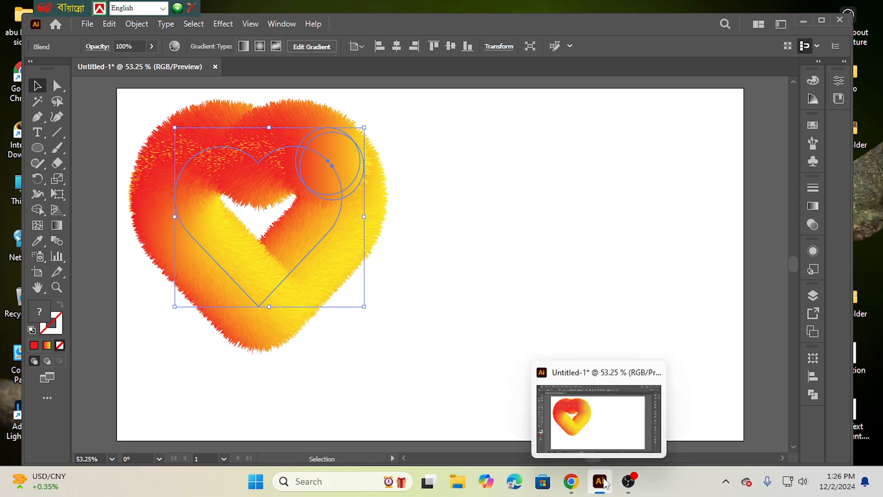
mouse_move(573, 488)
left_click(628, 482)
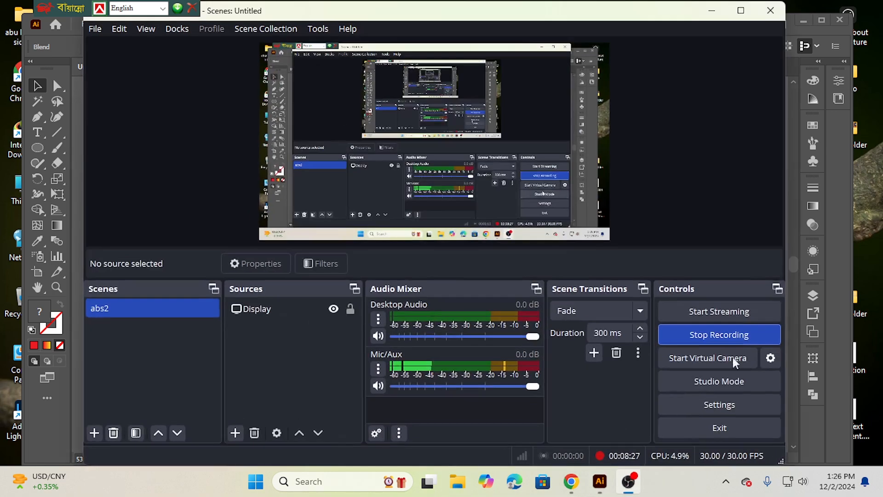